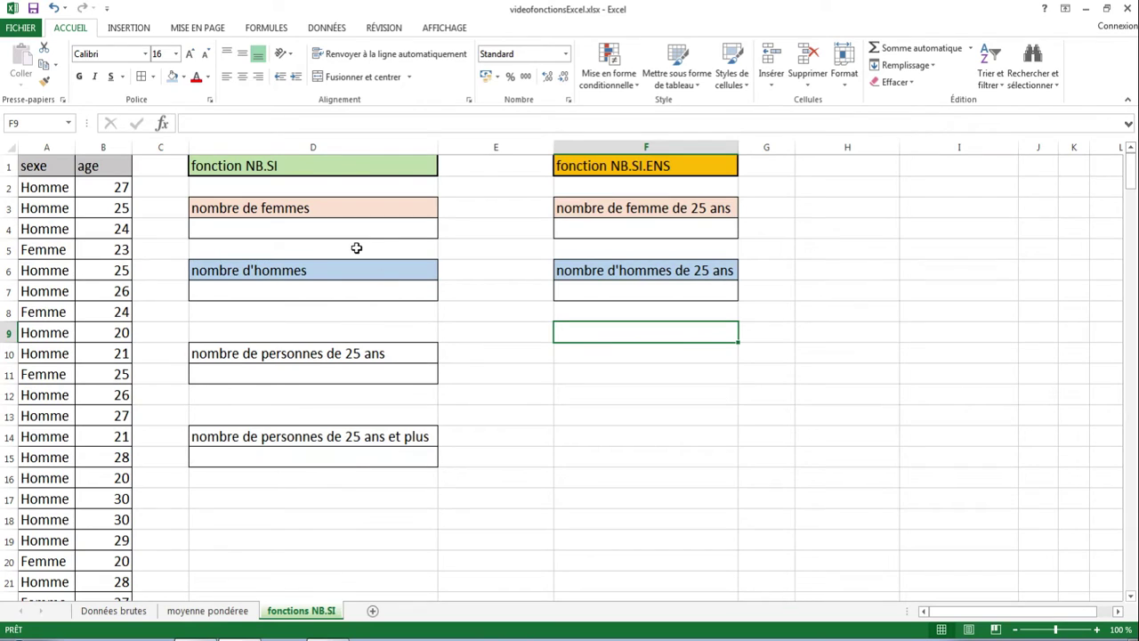
Review the count headings in column D for women, men, people aged 25, and people aged 25 and over.
{"action": "left_click", "coordinate": [270, 206]}
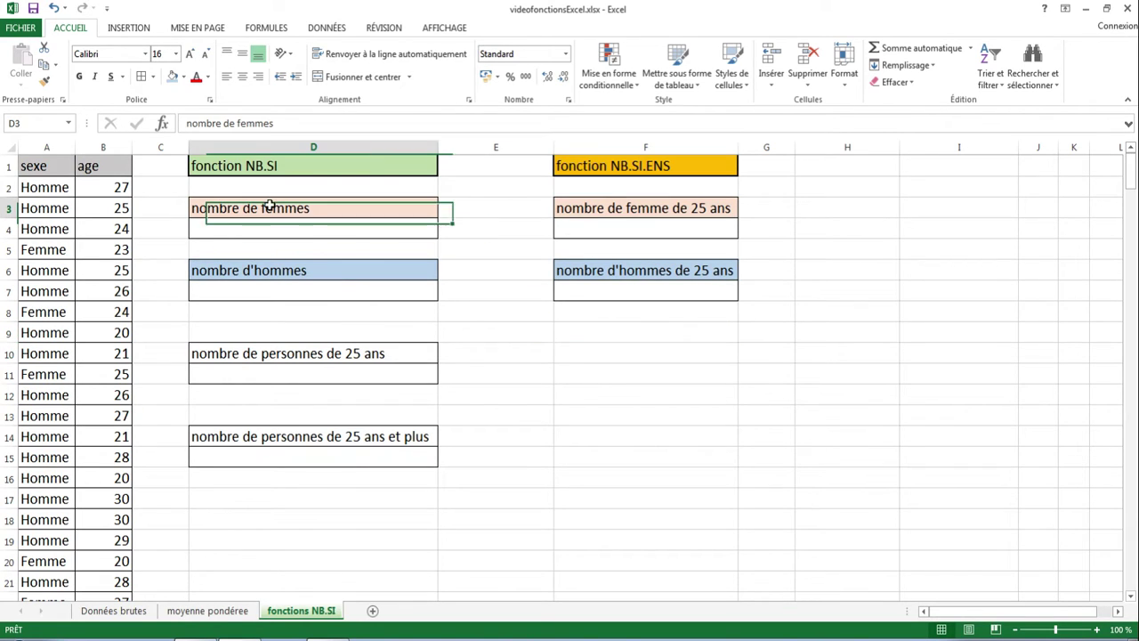
{"action": "left_click", "coordinate": [267, 270]}
{"action": "left_click", "coordinate": [294, 367]}
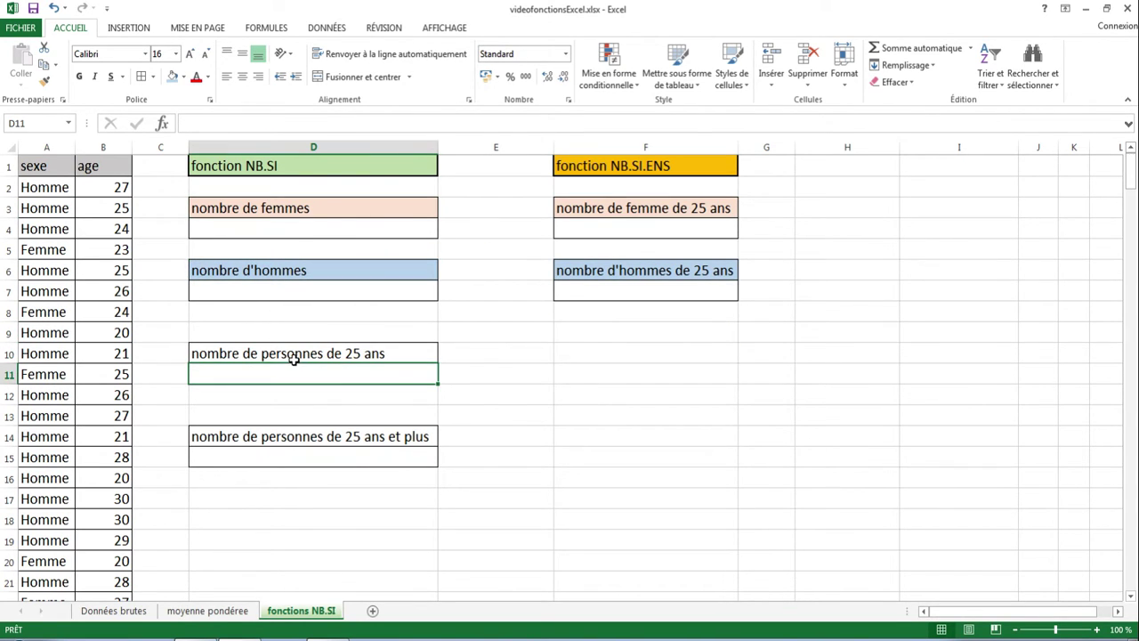
{"action": "left_click", "coordinate": [295, 353]}
{"action": "left_click", "coordinate": [296, 436]}
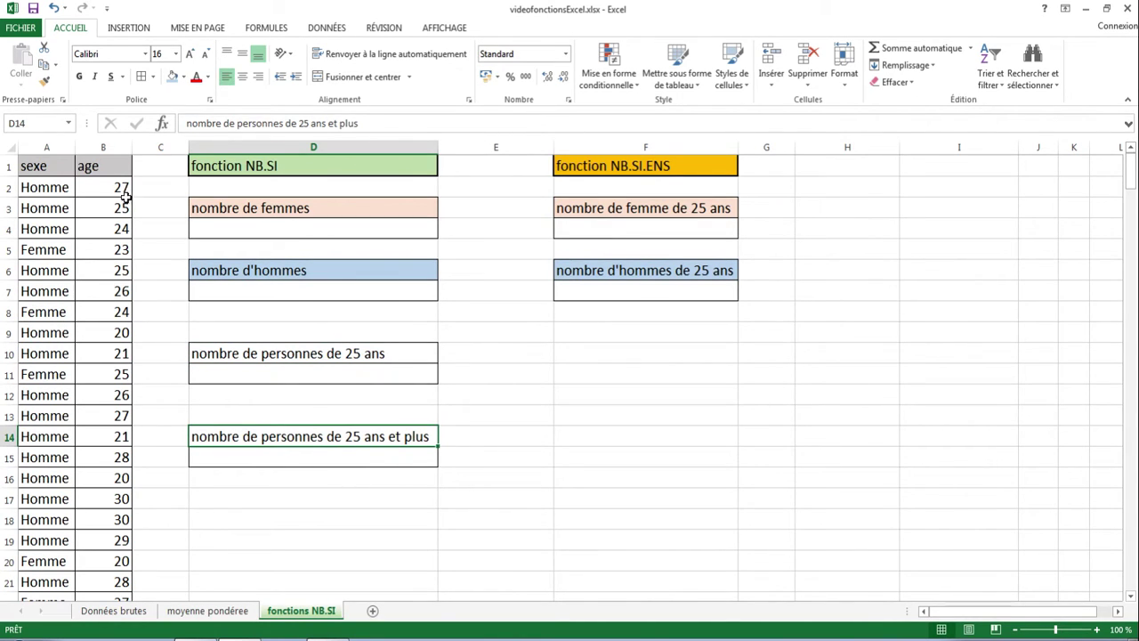
Examine the sexe and age data in columns A and B from the first record to the last.
{"action": "left_click", "coordinate": [46, 148]}
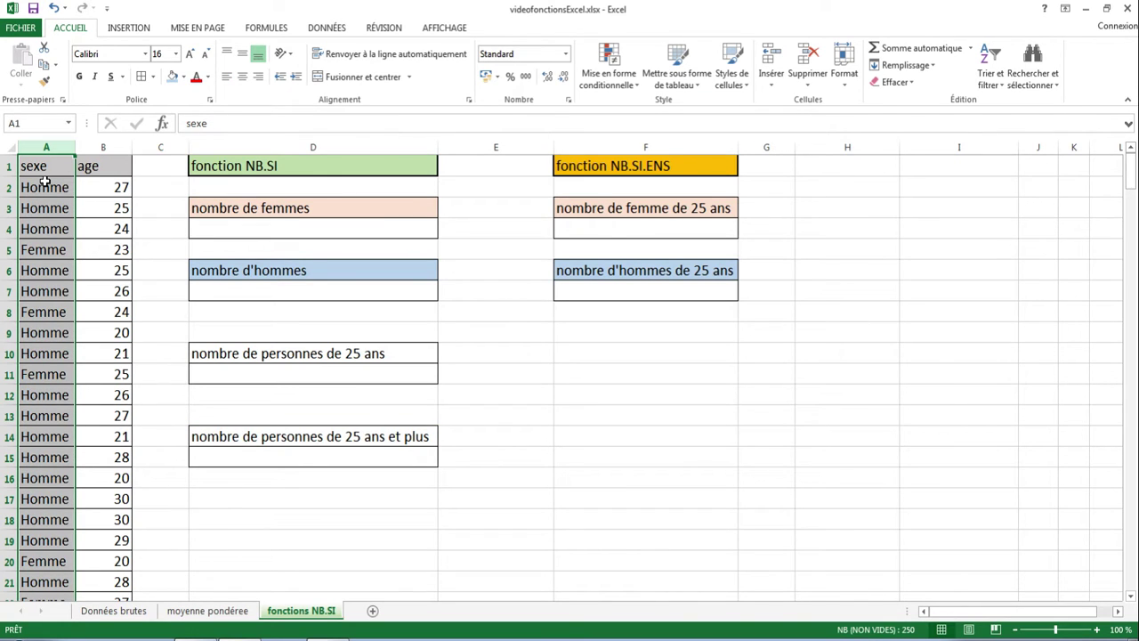
{"action": "left_click", "coordinate": [41, 183]}
{"action": "left_click", "coordinate": [37, 228]}
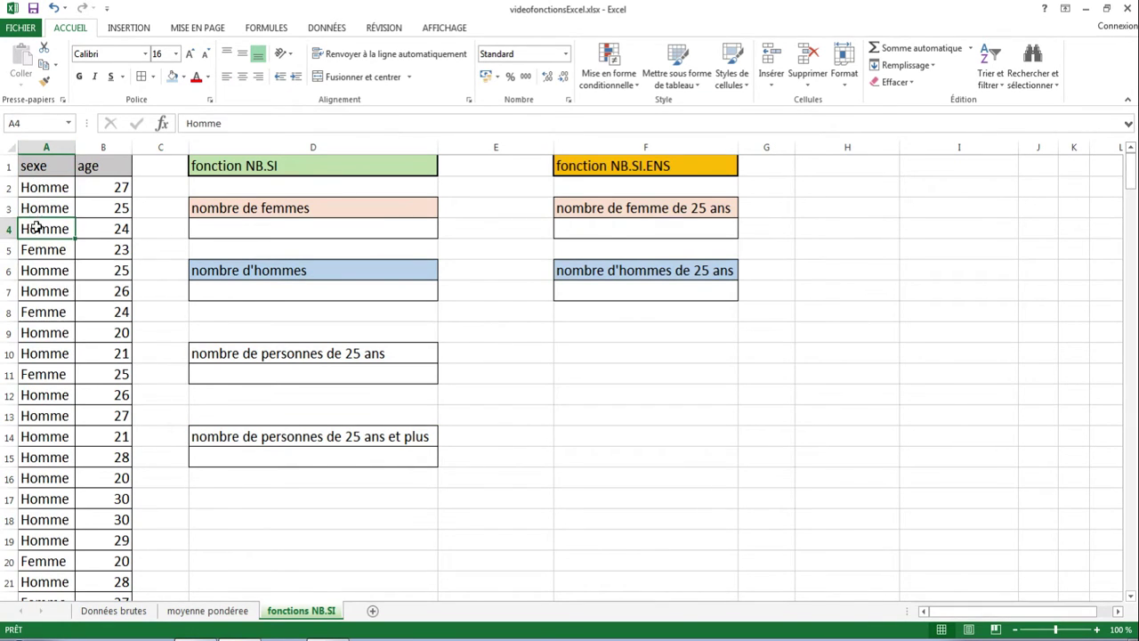
{"action": "left_click", "coordinate": [108, 191]}
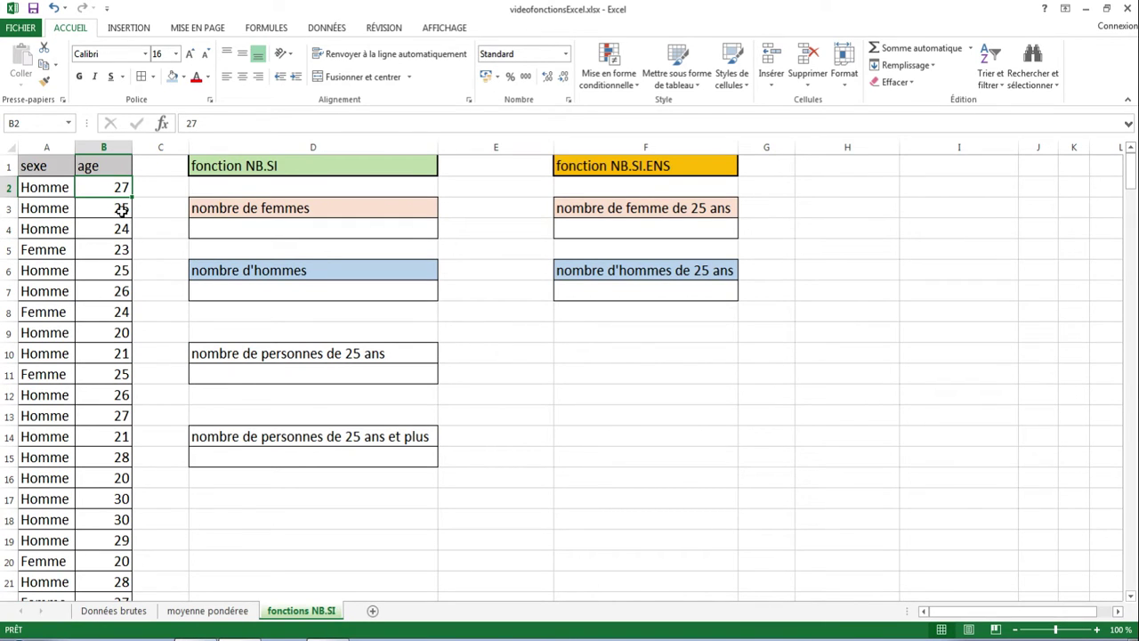
{"action": "scroll", "coordinate": [71, 214], "scroll_direction": "down", "scroll_amount": 20}
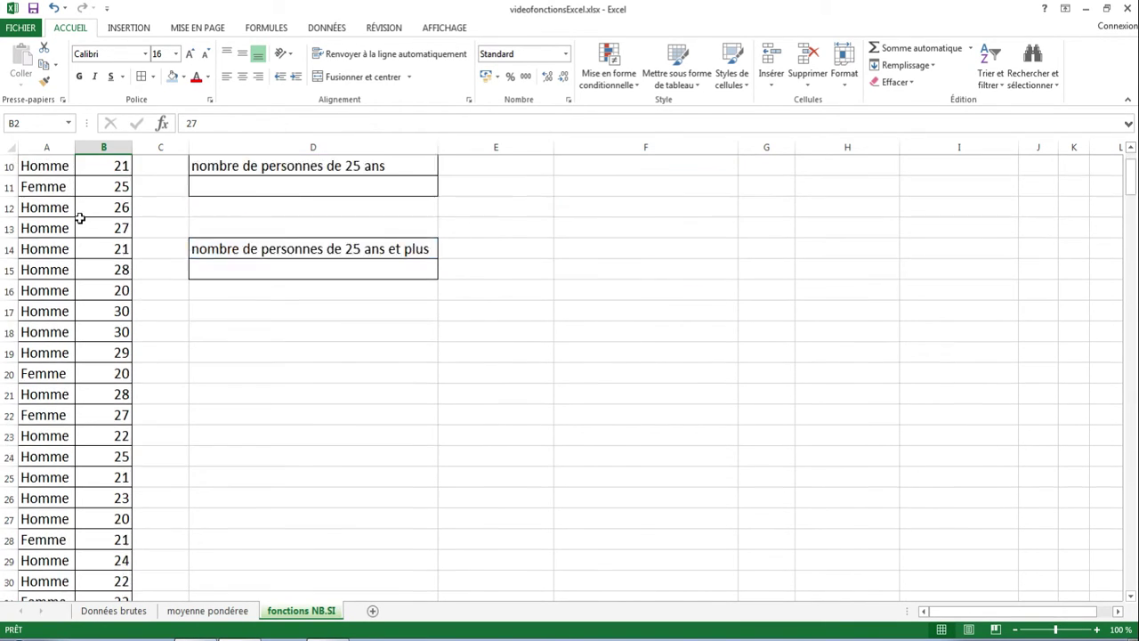
{"action": "scroll", "coordinate": [182, 292], "scroll_direction": "down", "scroll_amount": 20}
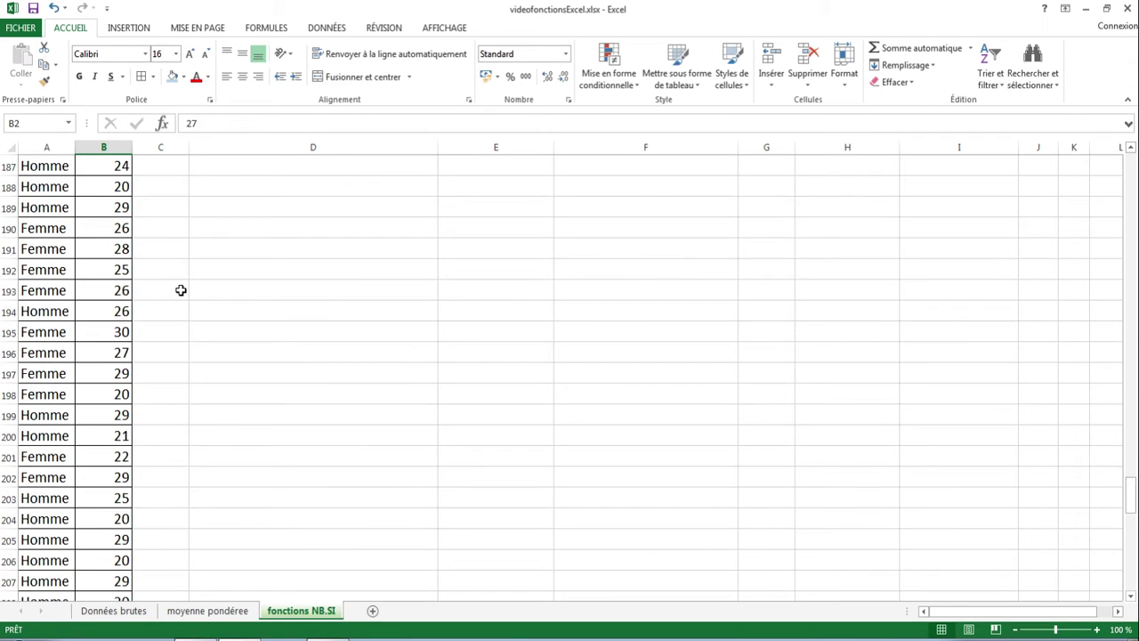
{"action": "scroll", "coordinate": [180, 291], "scroll_direction": "down", "scroll_amount": 10}
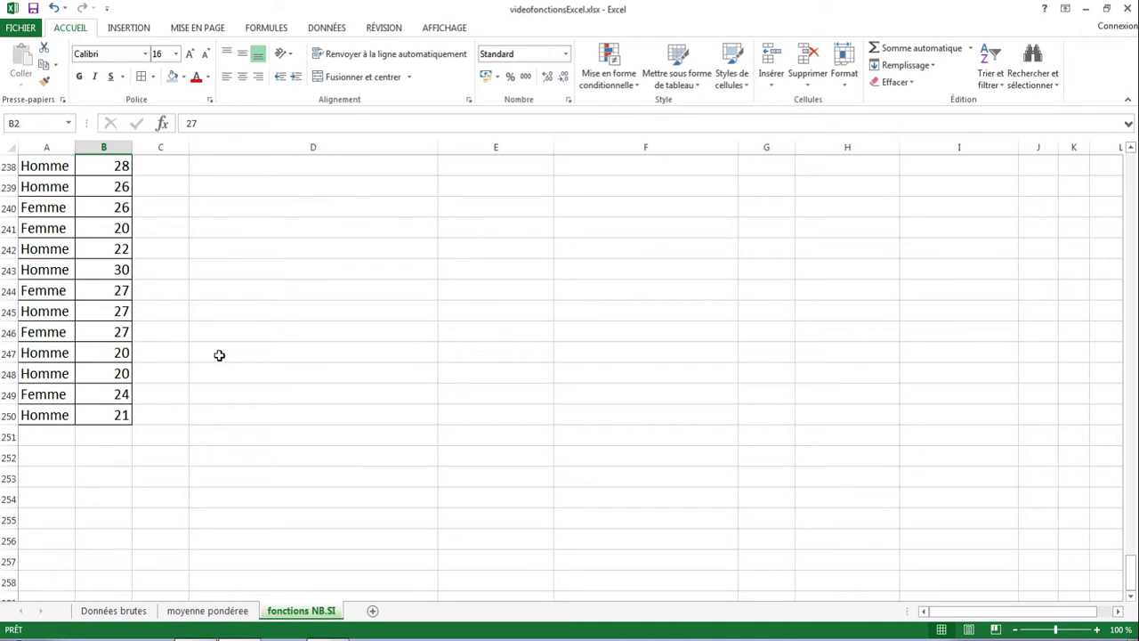
{"action": "left_click", "coordinate": [44, 415]}
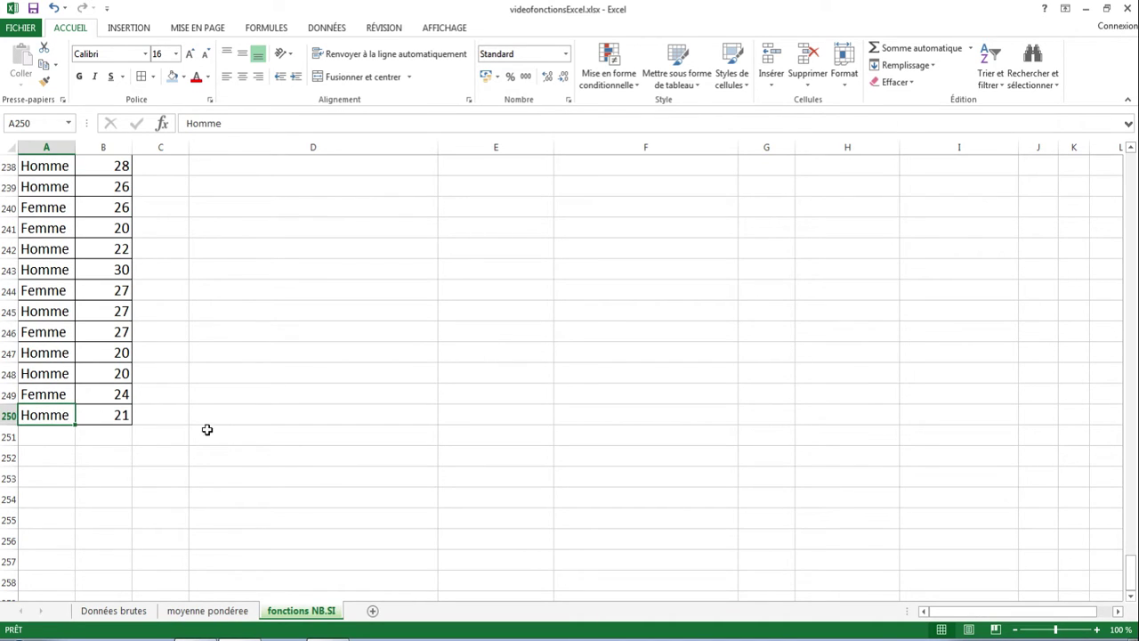
{"action": "scroll", "coordinate": [377, 438], "scroll_direction": "up", "scroll_amount": 20}
{"action": "scroll", "coordinate": [299, 392], "scroll_direction": "up", "scroll_amount": 20}
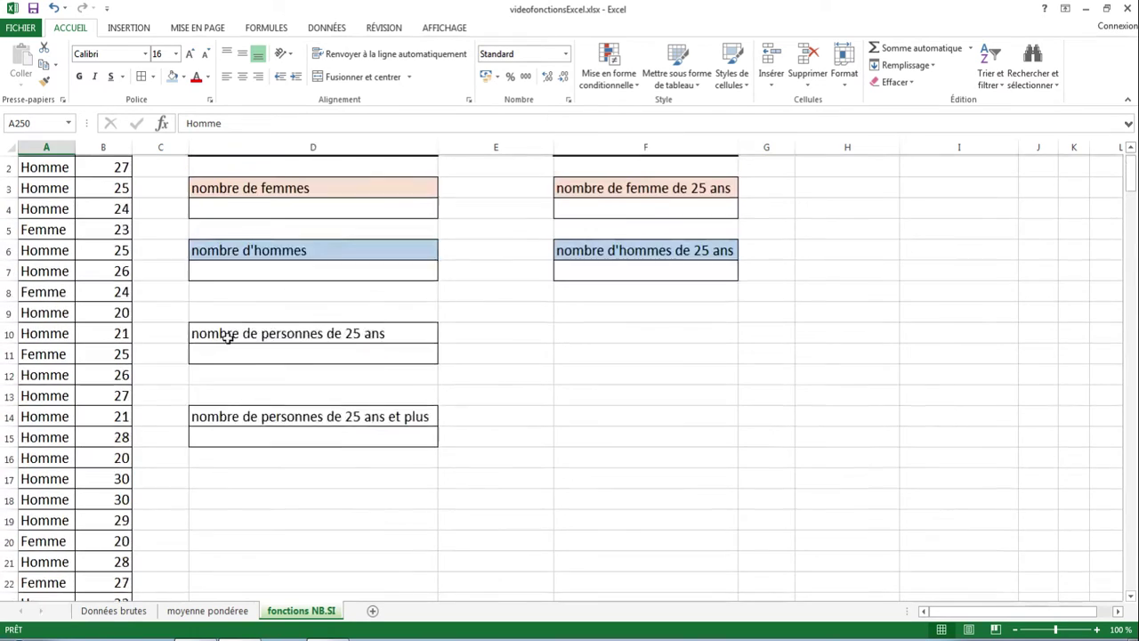
{"action": "left_click", "coordinate": [6, 187]}
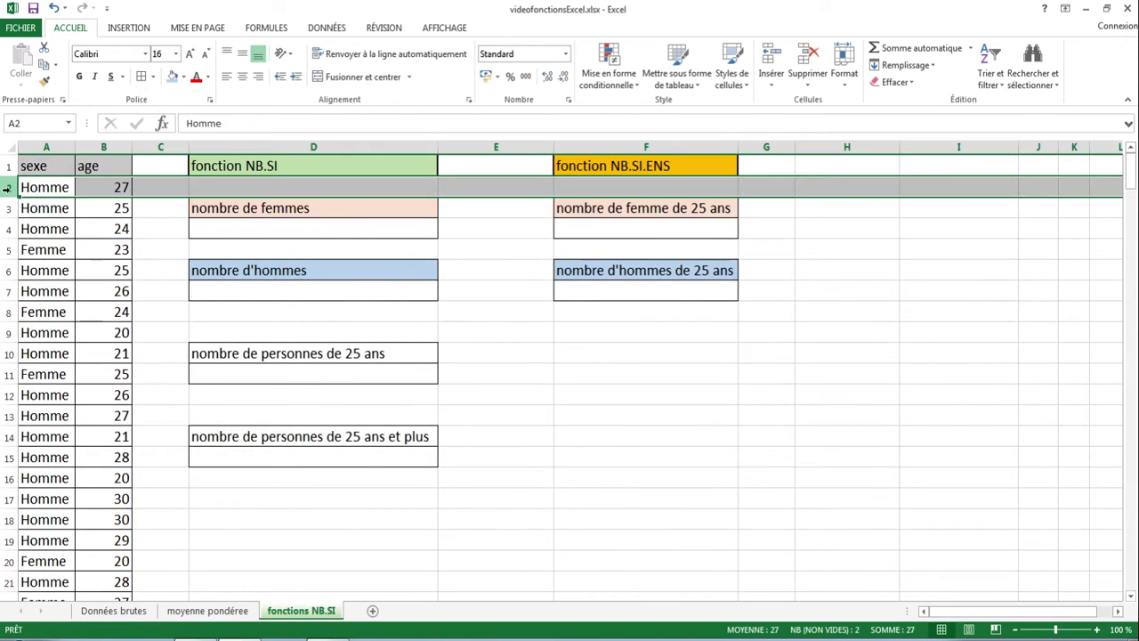
{"action": "left_click", "coordinate": [173, 229]}
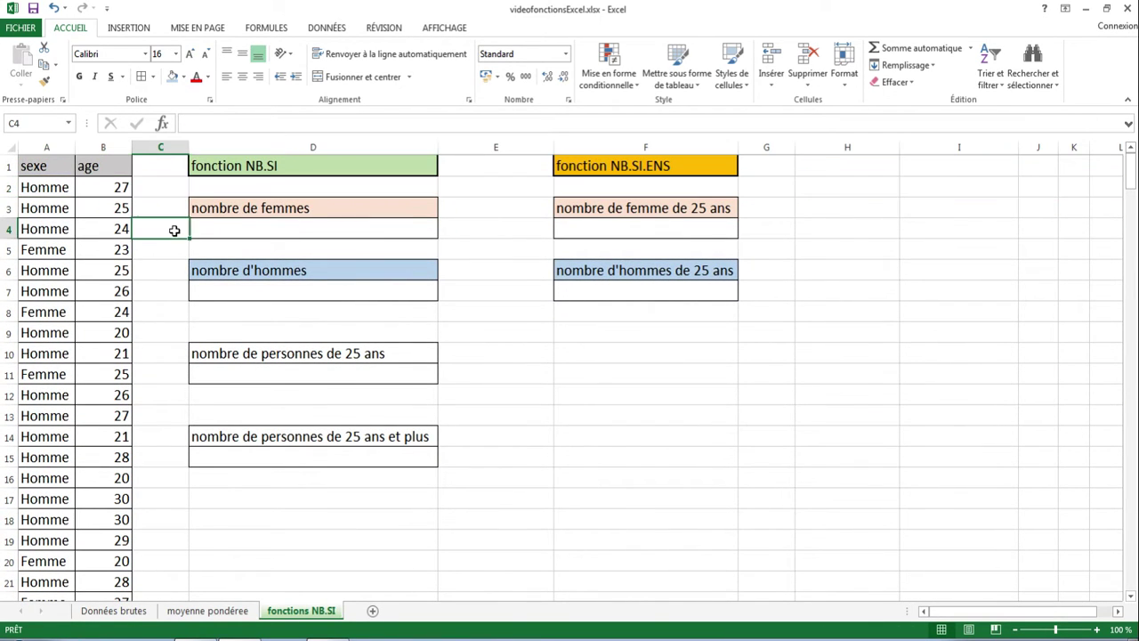
Count the women in cell D4 with the formula =NB.SI(A:A;"Femme").
{"action": "left_click", "coordinate": [204, 227]}
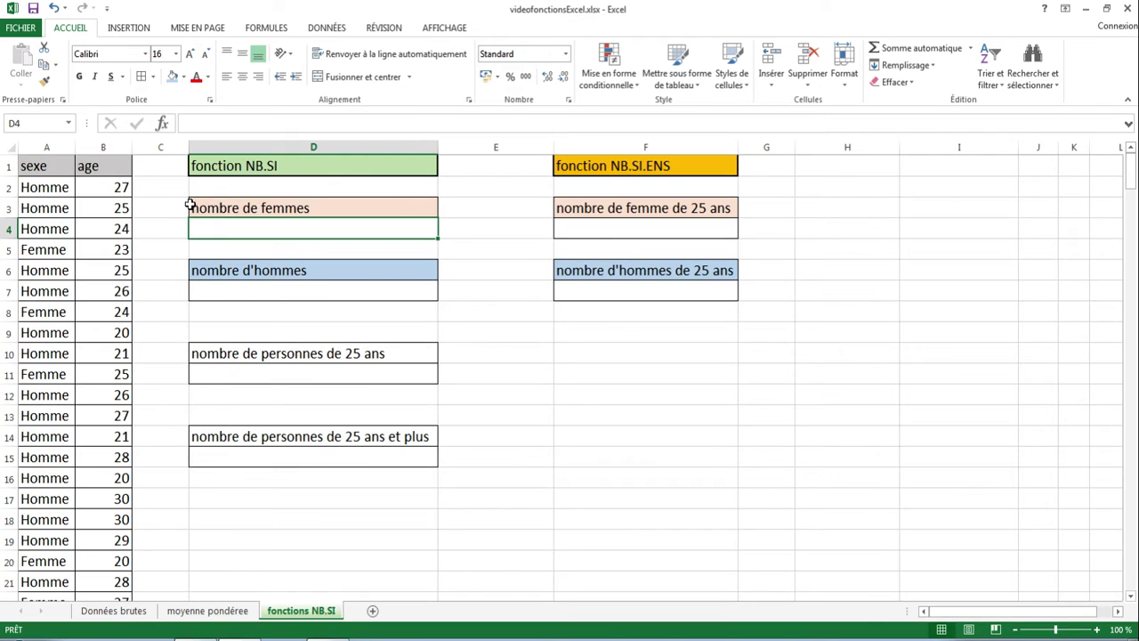
{"action": "left_click", "coordinate": [40, 250]}
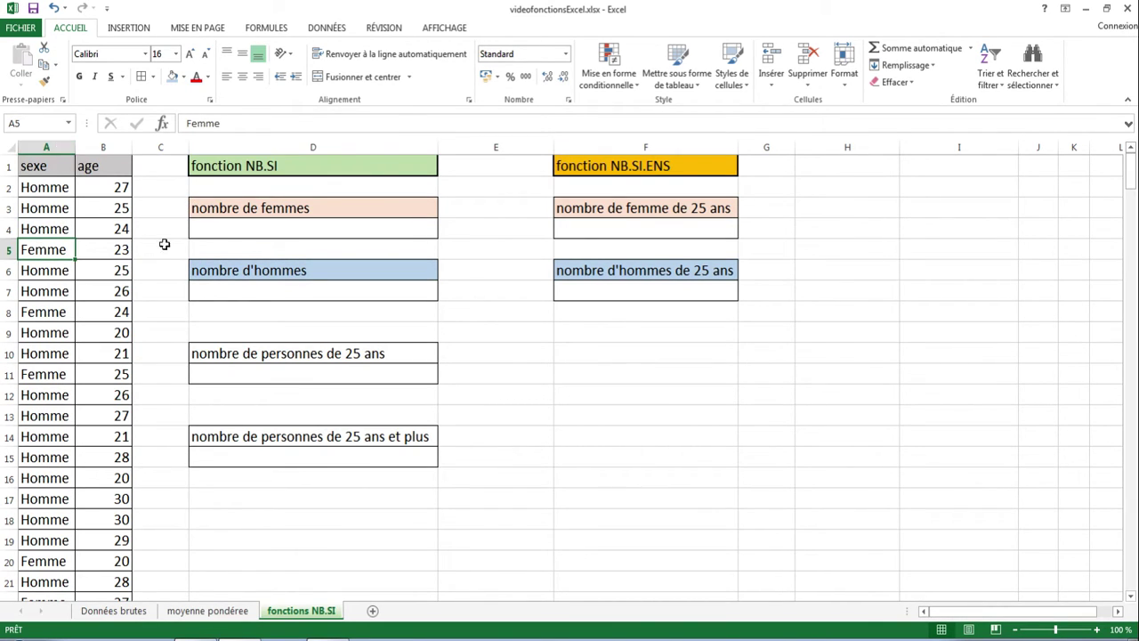
{"action": "left_click", "coordinate": [242, 231]}
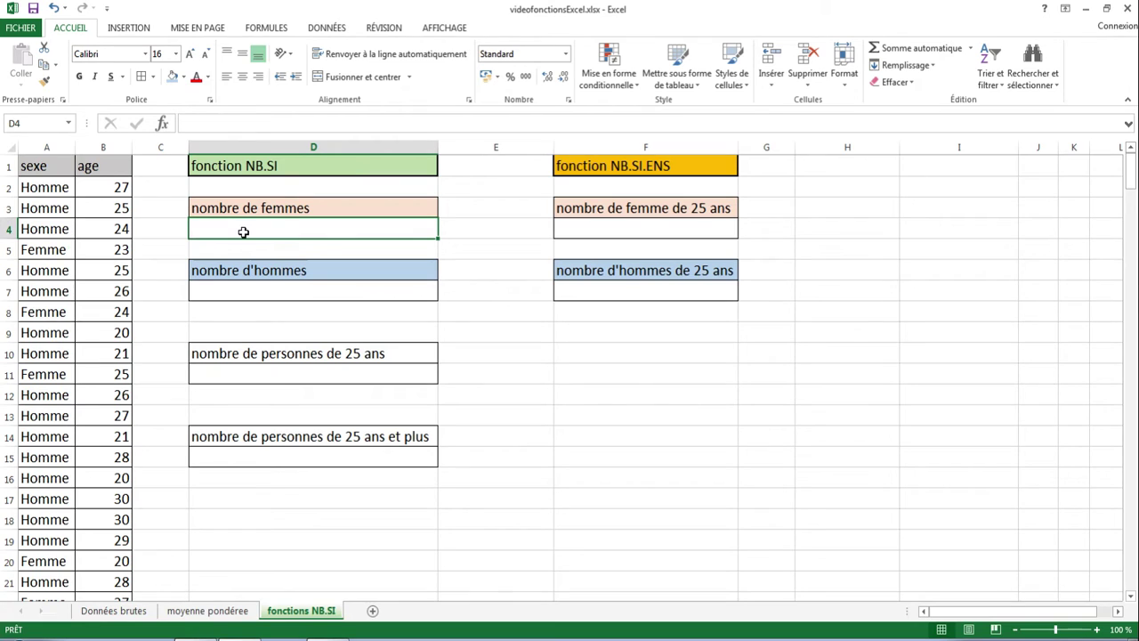
{"action": "type", "text": "="}
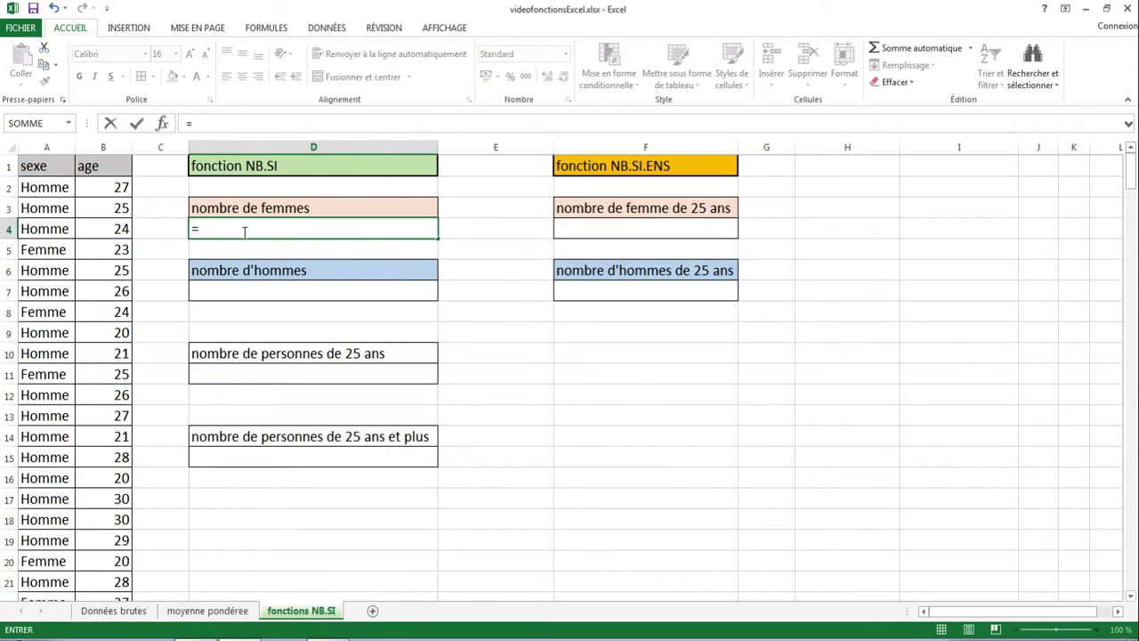
{"action": "type", "text": "n"}
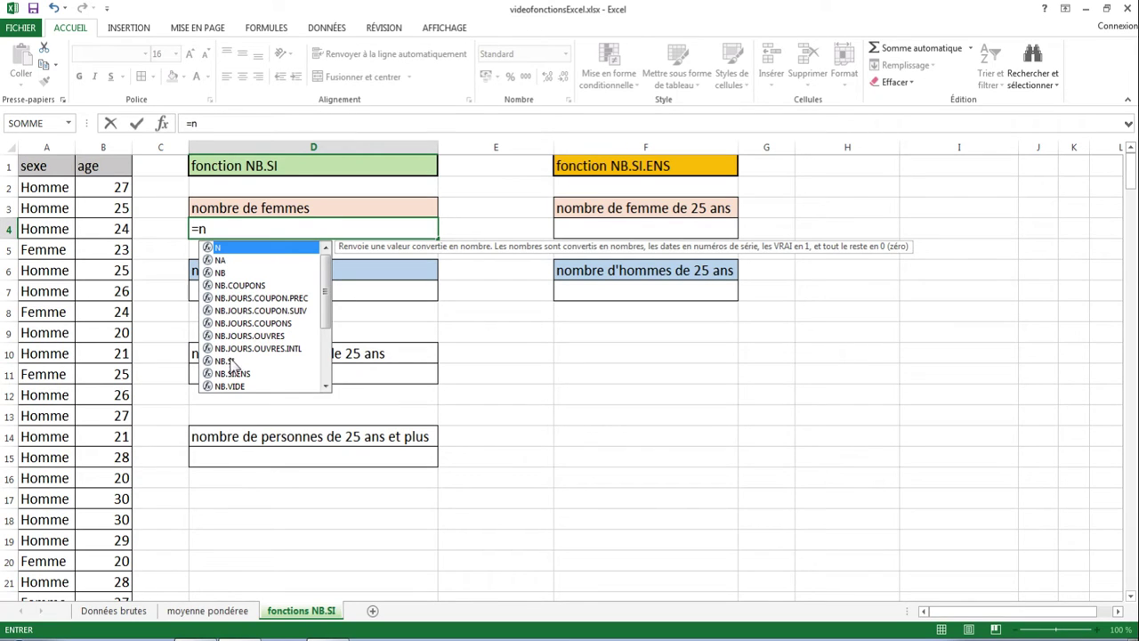
{"action": "type", "text": "b"}
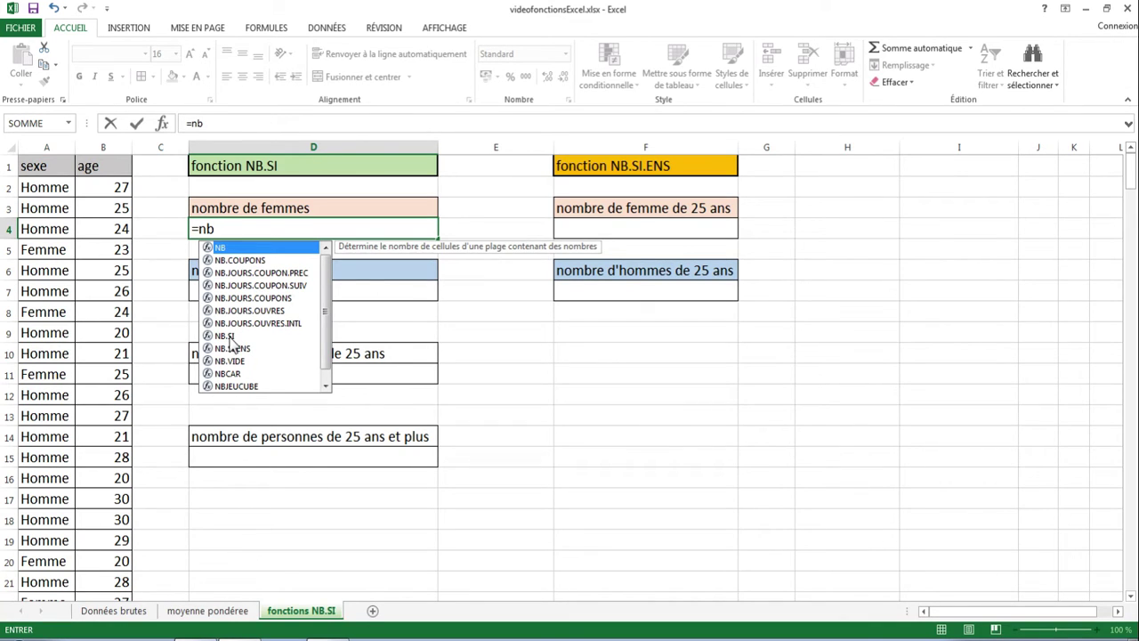
{"action": "double_click", "coordinate": [229, 337]}
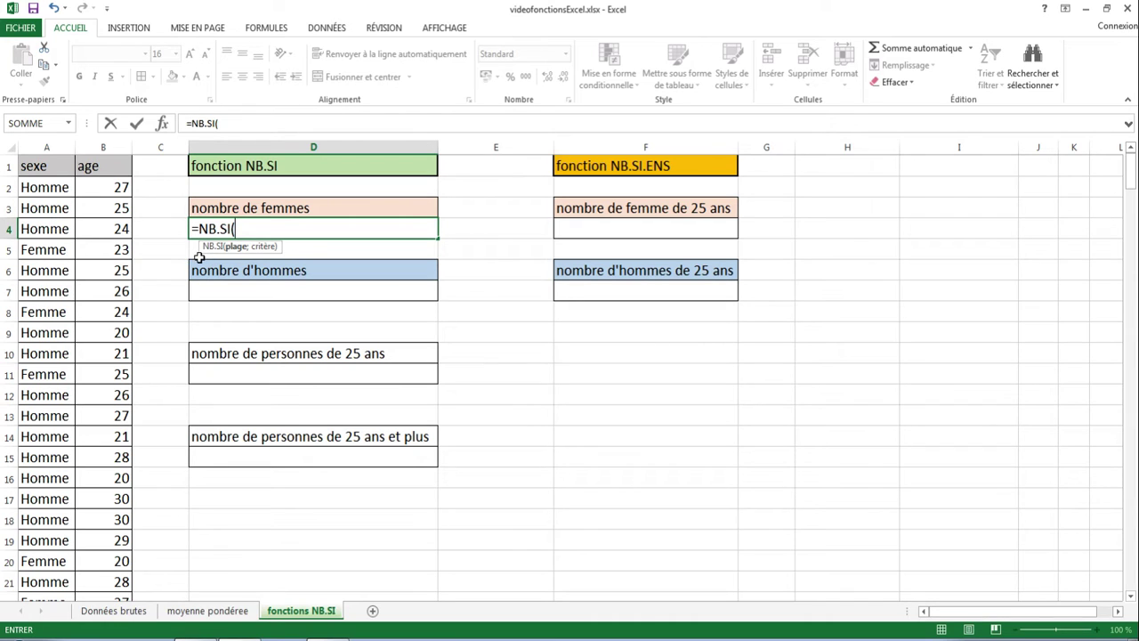
{"action": "left_click", "coordinate": [48, 147]}
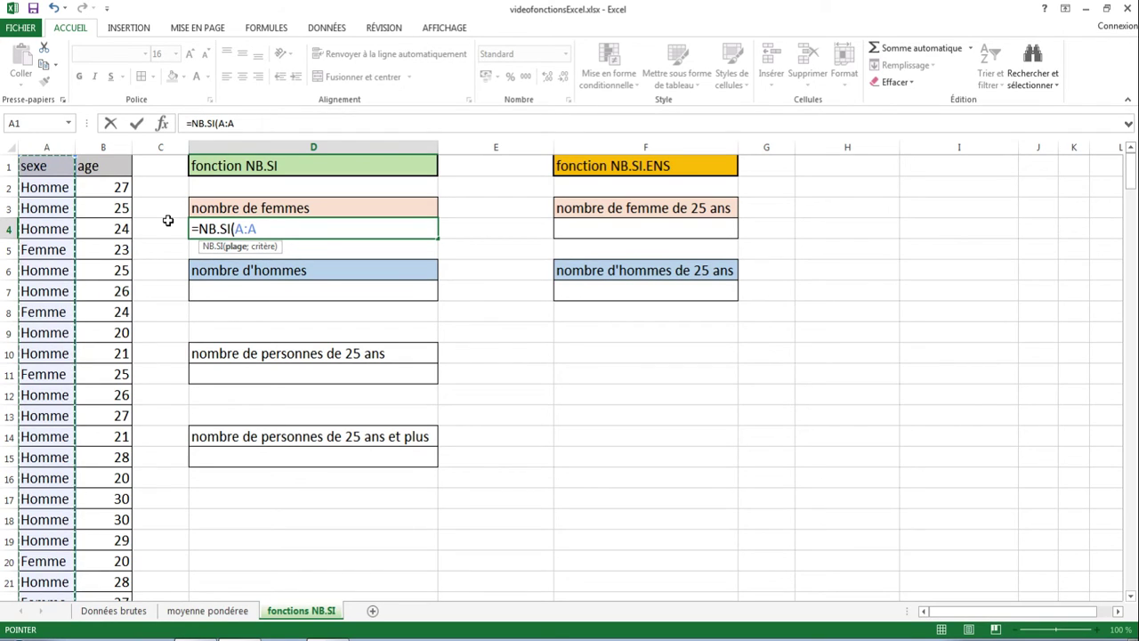
{"action": "type", "text": ";"}
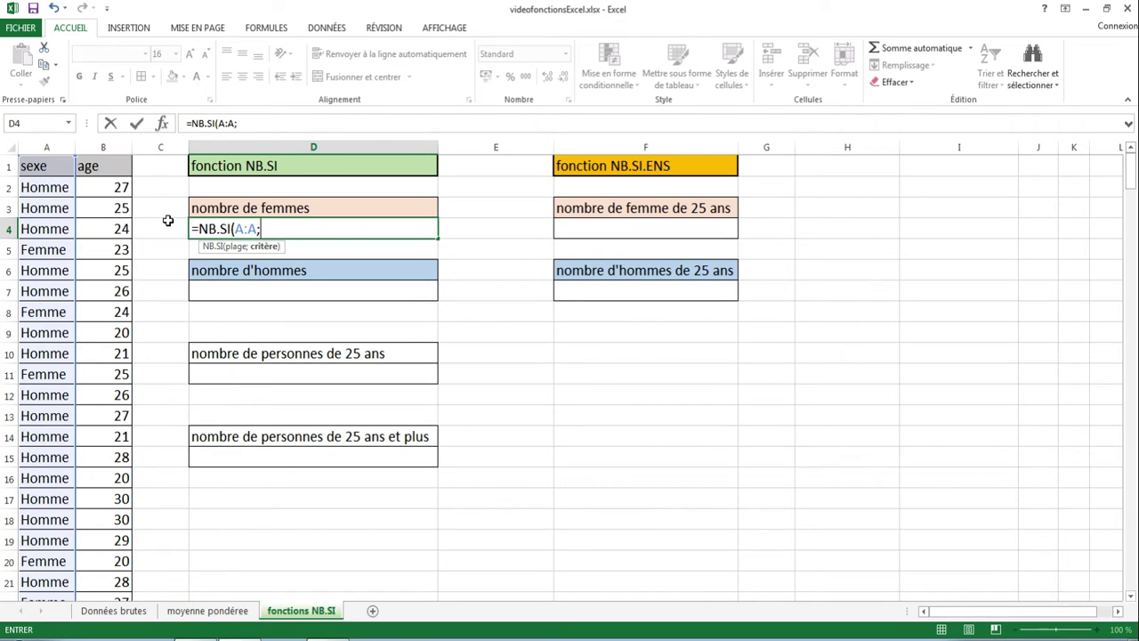
{"action": "type", "text": "\"Femme"}
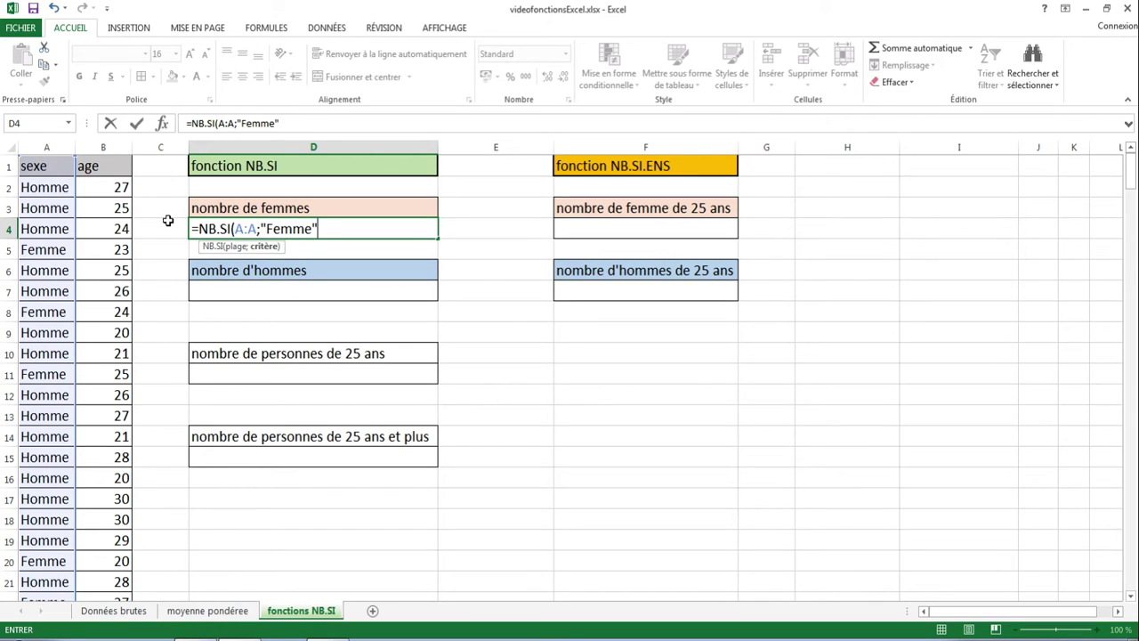
{"action": "type", "text": "\")"}
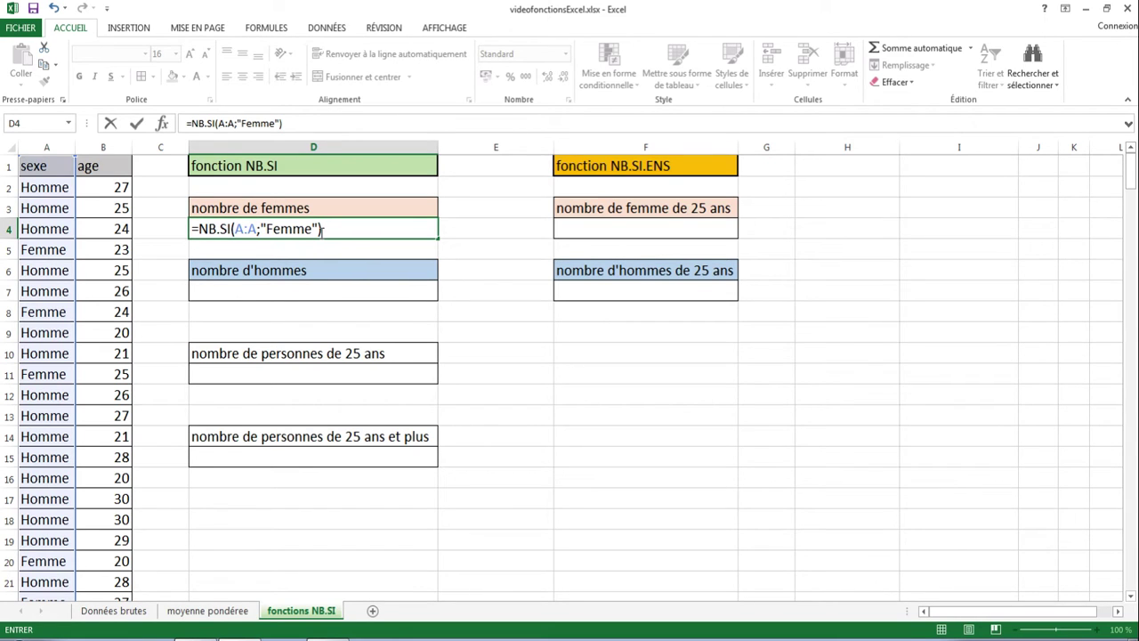
{"action": "key", "text": "Return"}
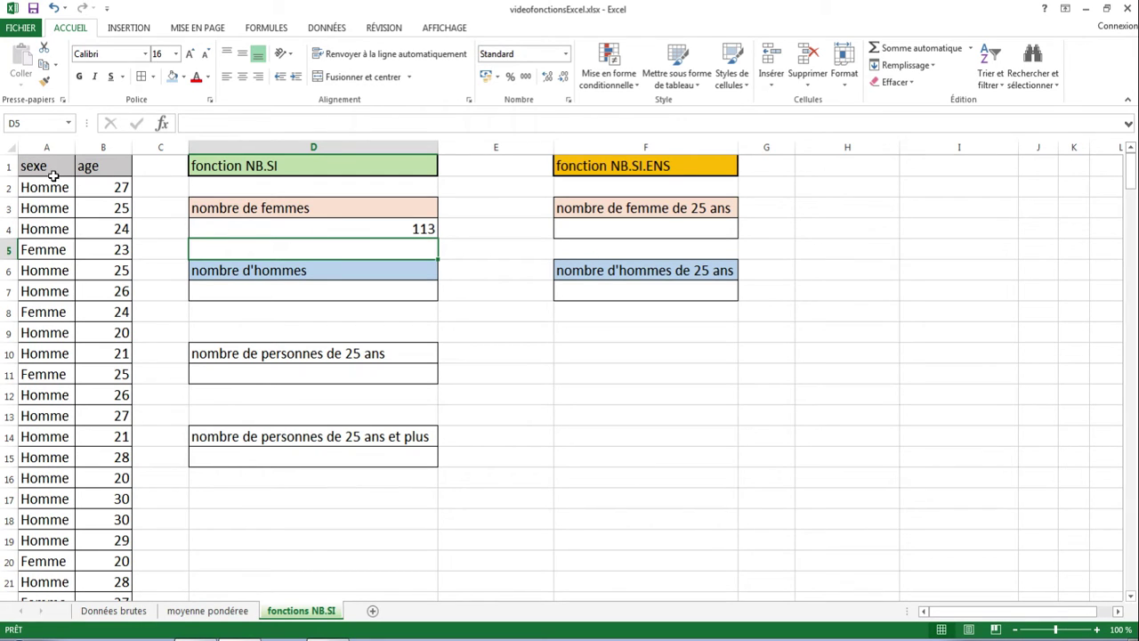
Inspect the range and criterion of the NB.SI formula under "nombre de femmes" without changing it.
{"action": "left_click", "coordinate": [419, 228]}
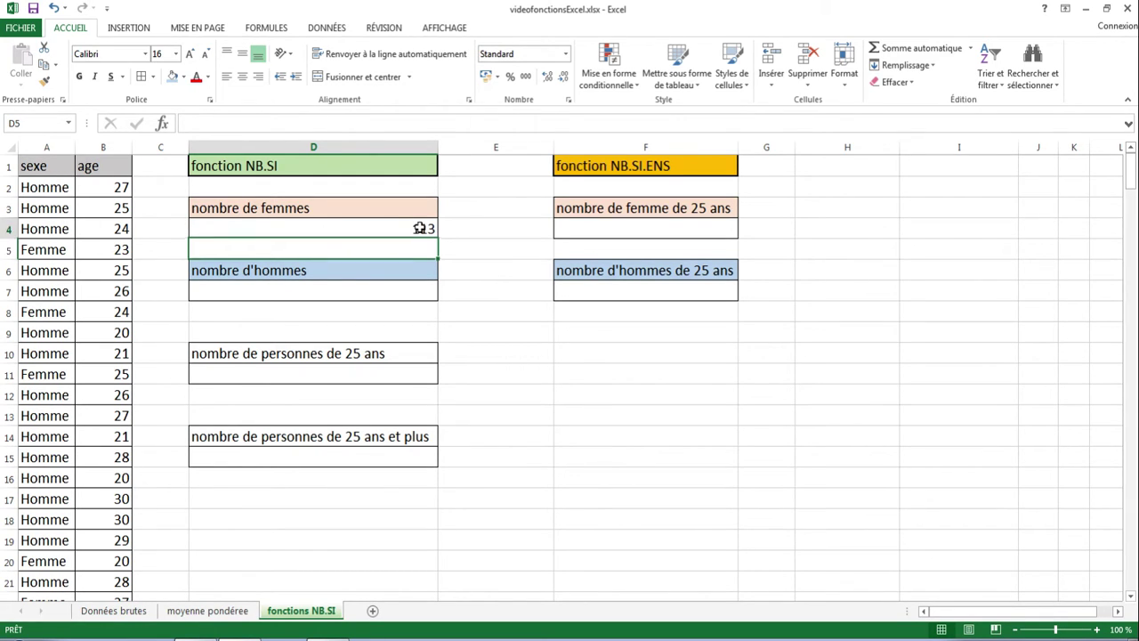
{"action": "left_click", "coordinate": [286, 125]}
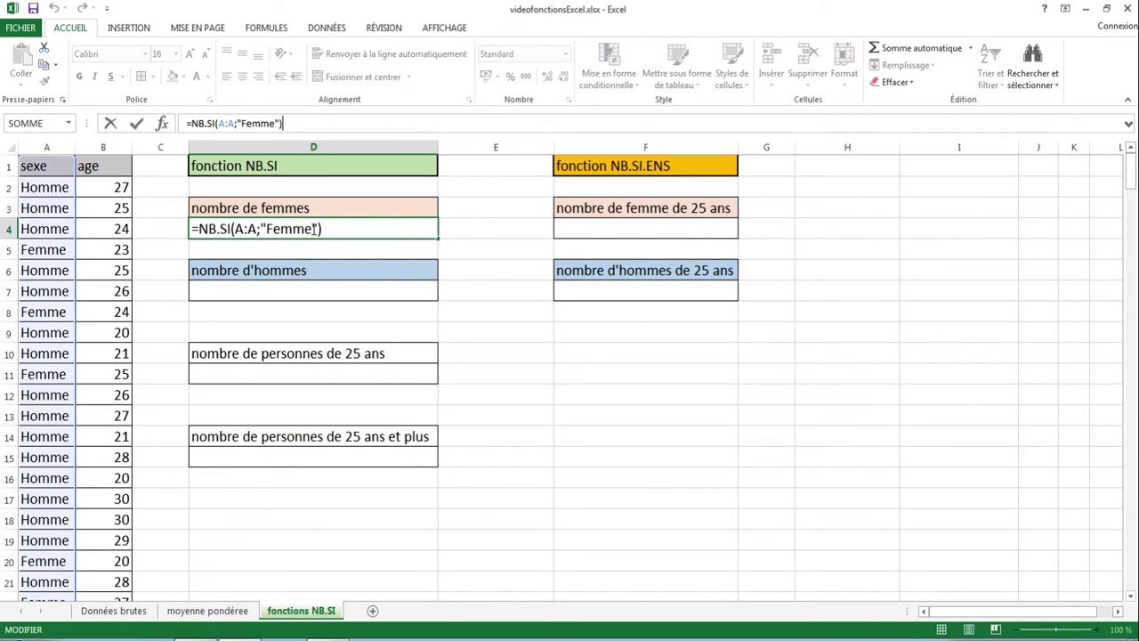
{"action": "left_click", "coordinate": [494, 246]}
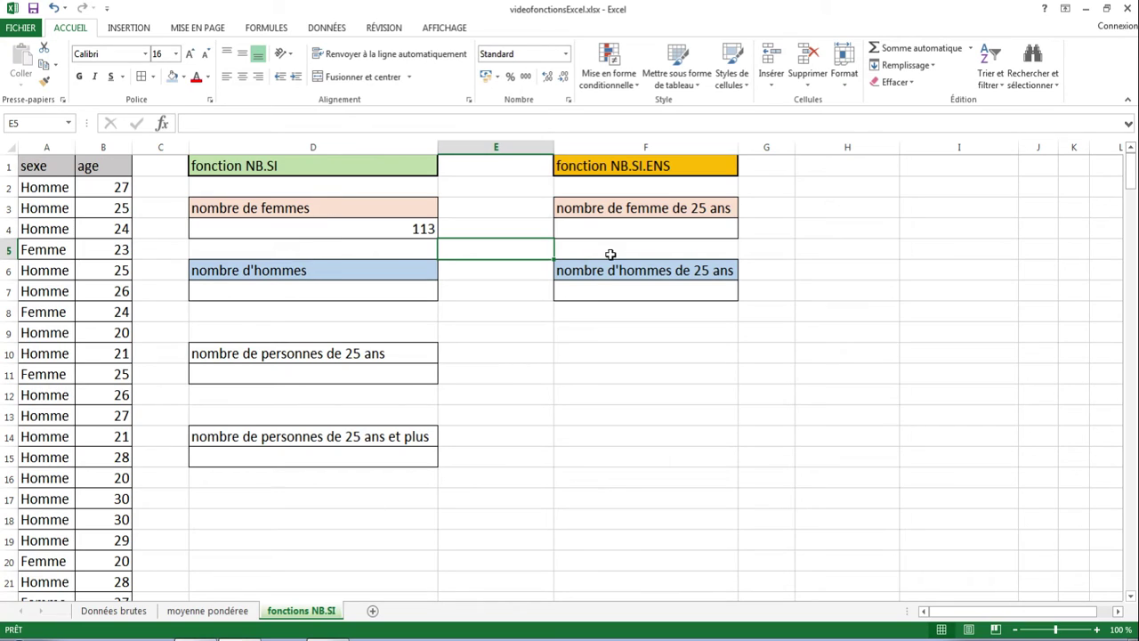
Count the men in cell D7 with the formula =NB.SI(A:A;"Homme").
{"action": "left_click", "coordinate": [341, 294]}
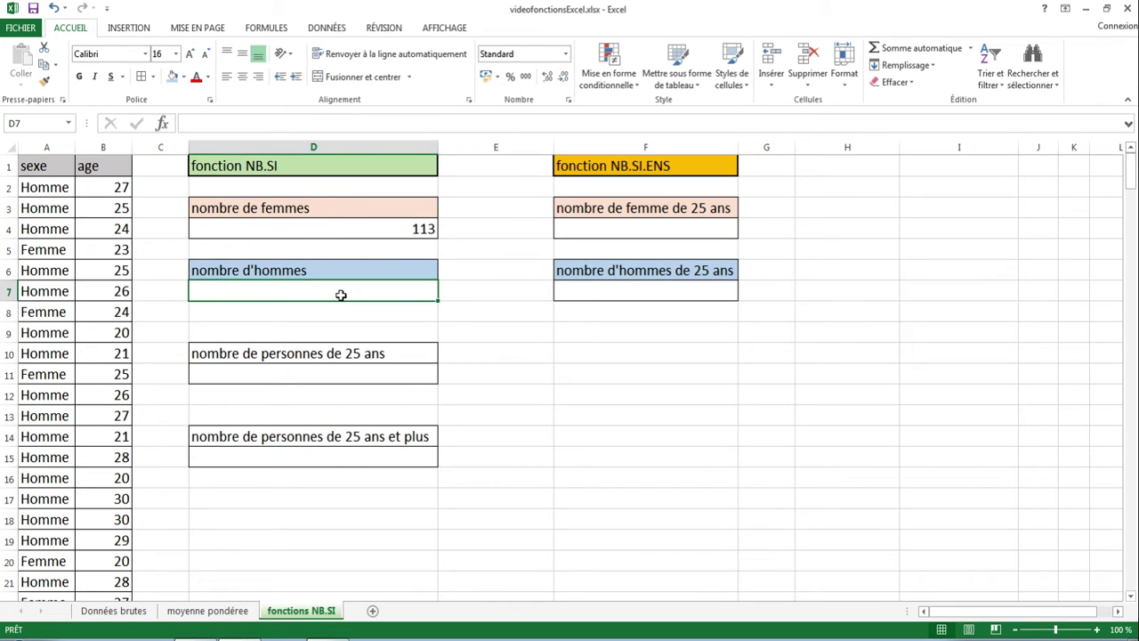
{"action": "type", "text": "=n"}
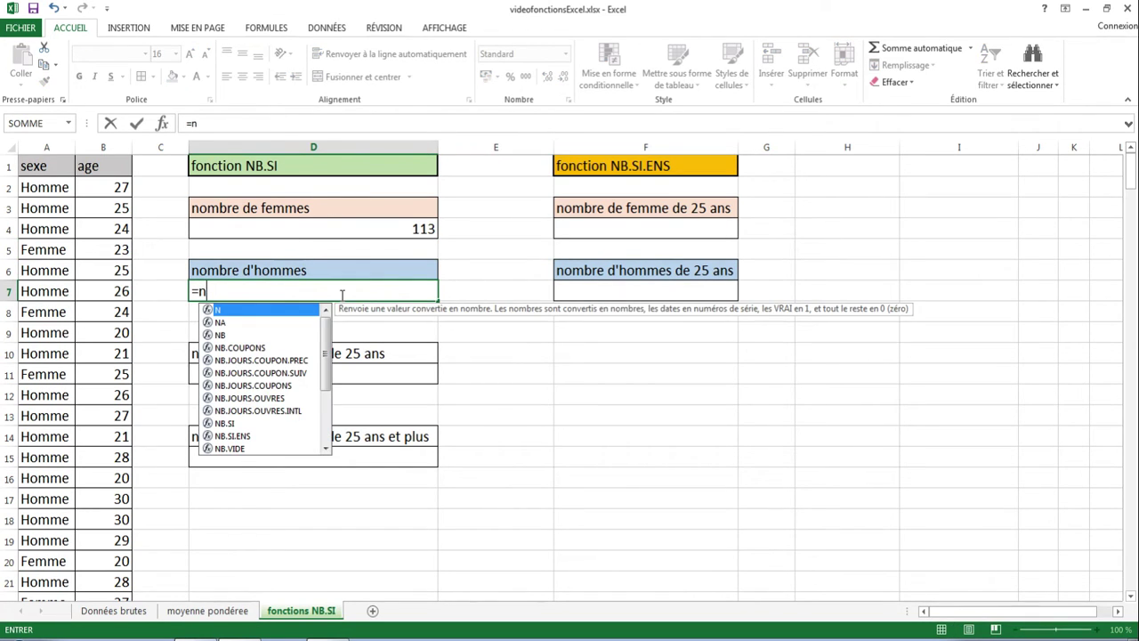
{"action": "type", "text": "b.si("}
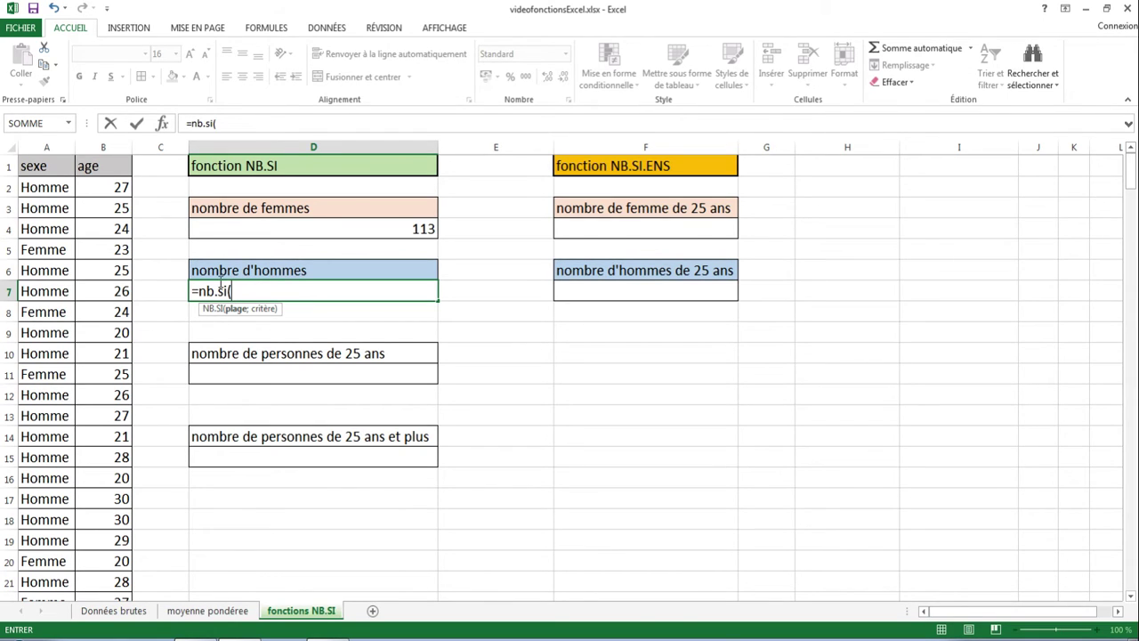
{"action": "left_click", "coordinate": [59, 143]}
{"action": "type", "text": ";"}
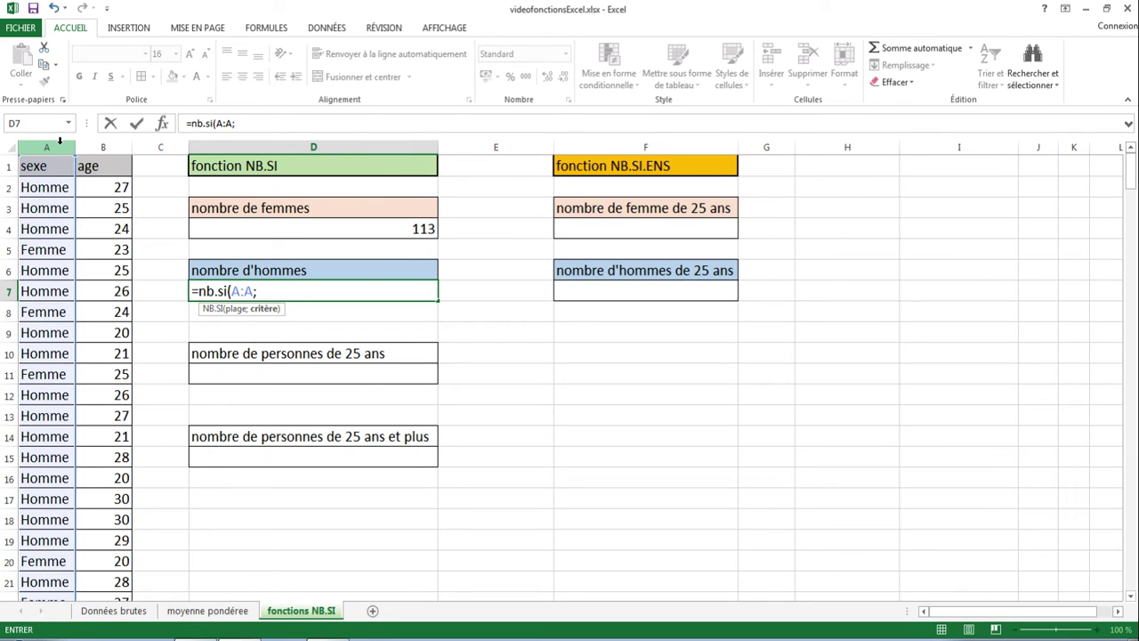
{"action": "type", "text": "\"Homme\")"}
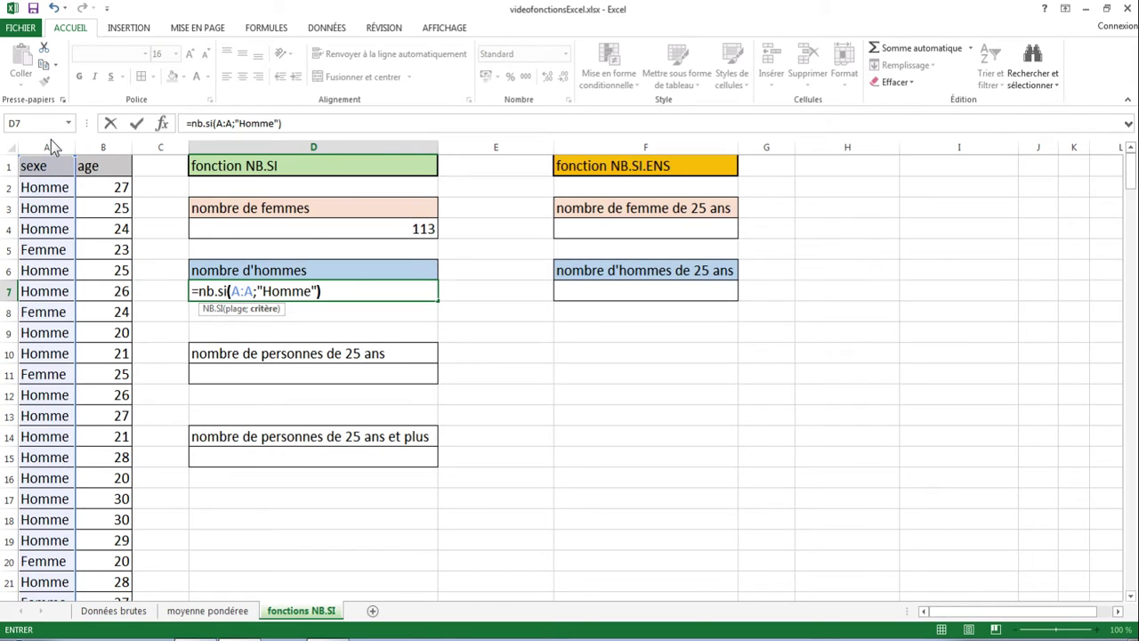
{"action": "key", "text": "Return"}
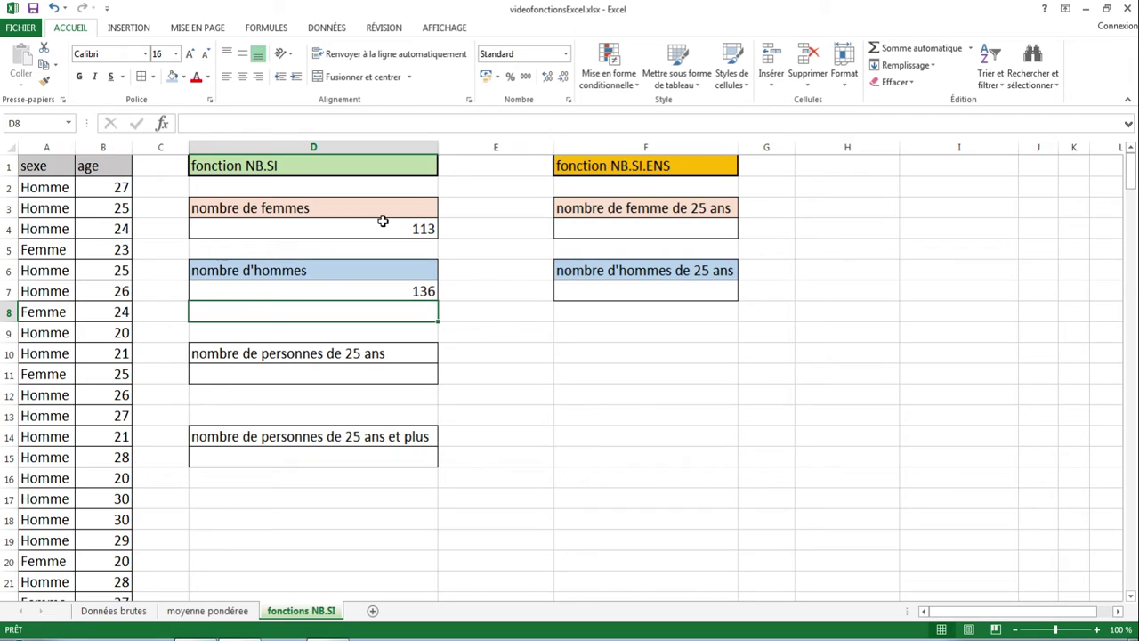
{"action": "left_click", "coordinate": [464, 290]}
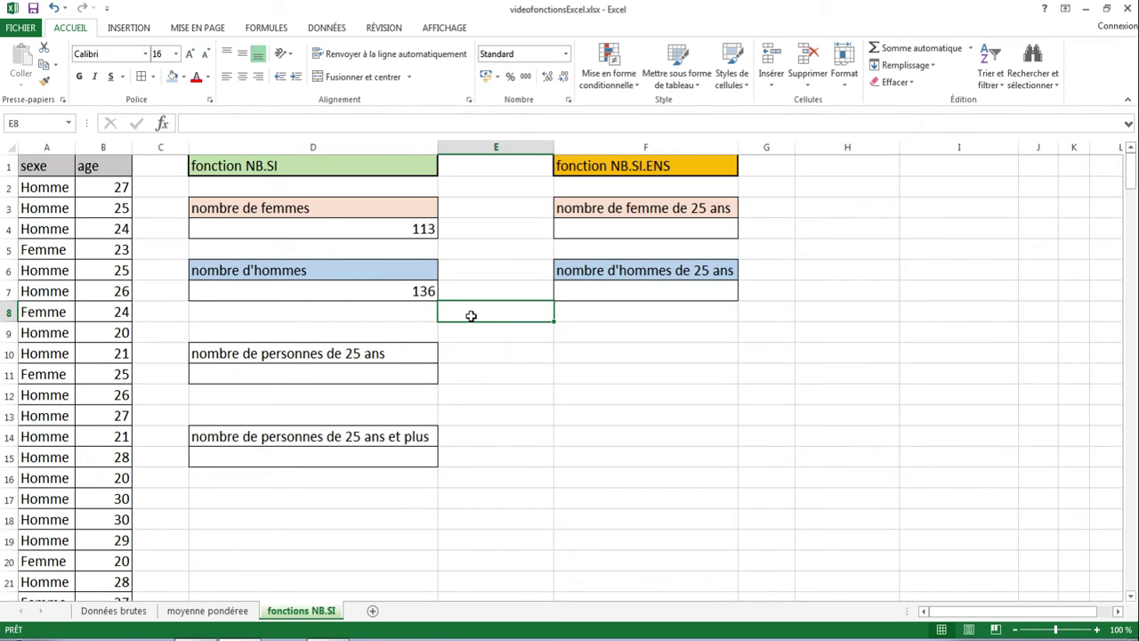
Total the women and men counts in cell E8 with the formula =D4+D7, and clear that check cell again.
{"action": "type", "text": "="}
{"action": "left_click", "coordinate": [419, 230]}
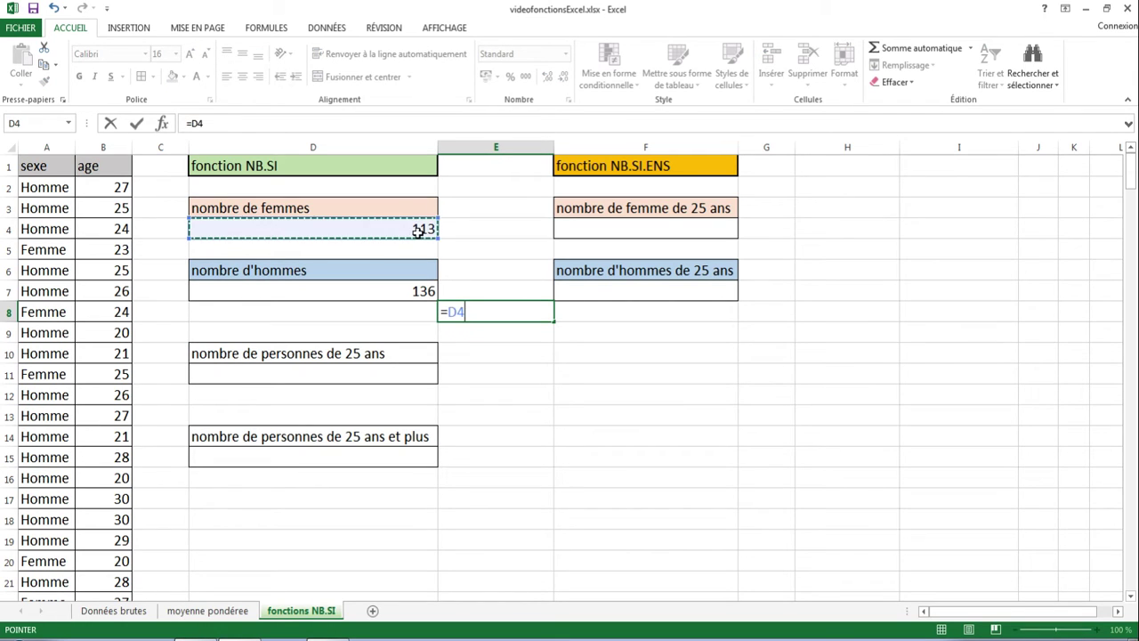
{"action": "type", "text": "+"}
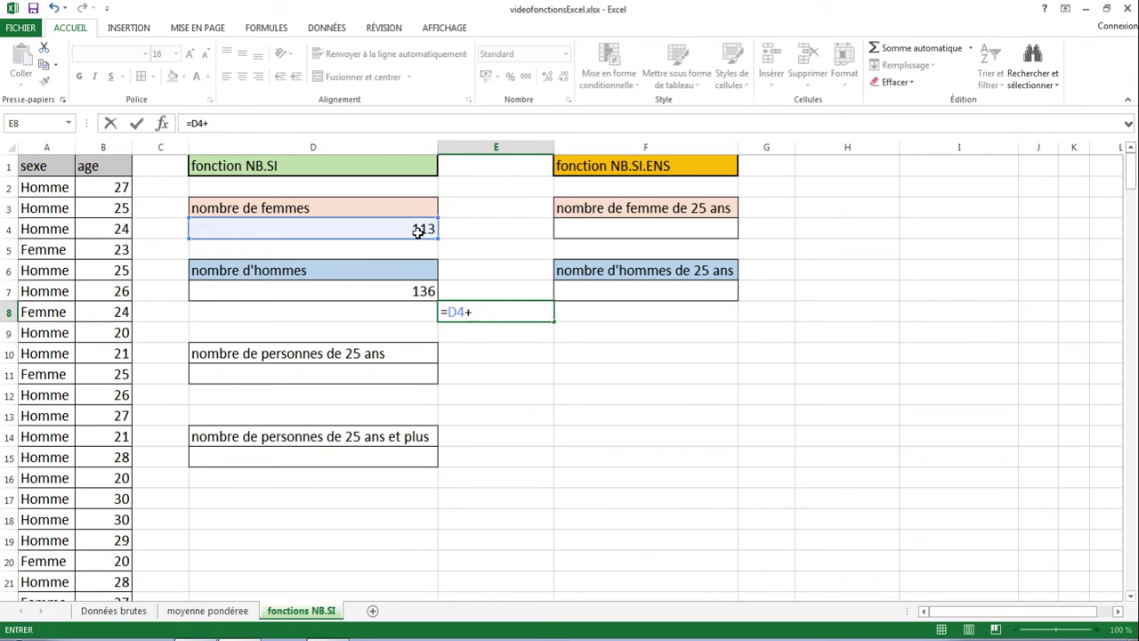
{"action": "left_click", "coordinate": [419, 290]}
{"action": "key", "text": "Return"}
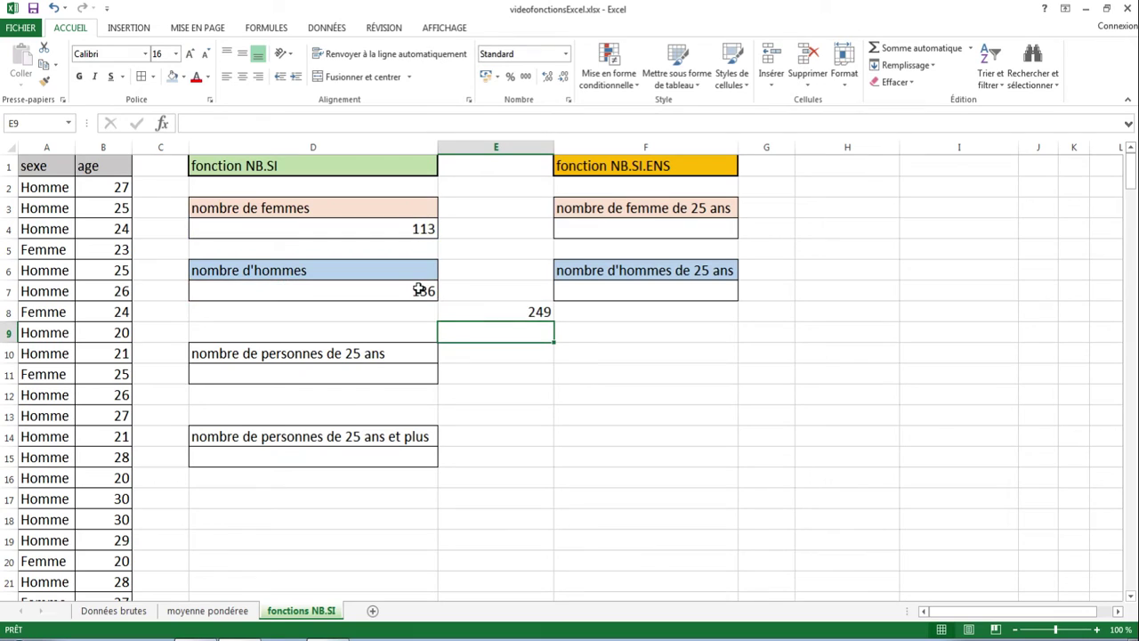
{"action": "left_click", "coordinate": [471, 314]}
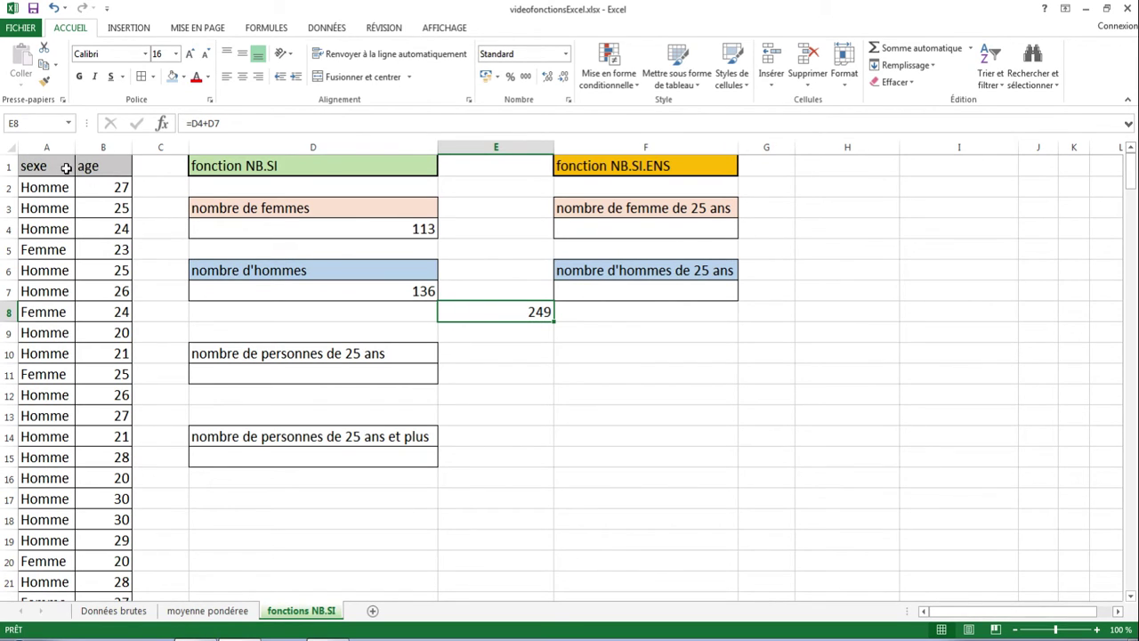
{"action": "left_click", "coordinate": [492, 378]}
{"action": "left_click", "coordinate": [496, 310]}
{"action": "key", "text": "Delete"}
Review the NB.SI formulas under "nombre de femmes" and "nombre d'hommes" and the empty result cells for the age counts.
{"action": "left_click", "coordinate": [292, 213]}
{"action": "left_click", "coordinate": [287, 275]}
{"action": "left_click", "coordinate": [294, 234]}
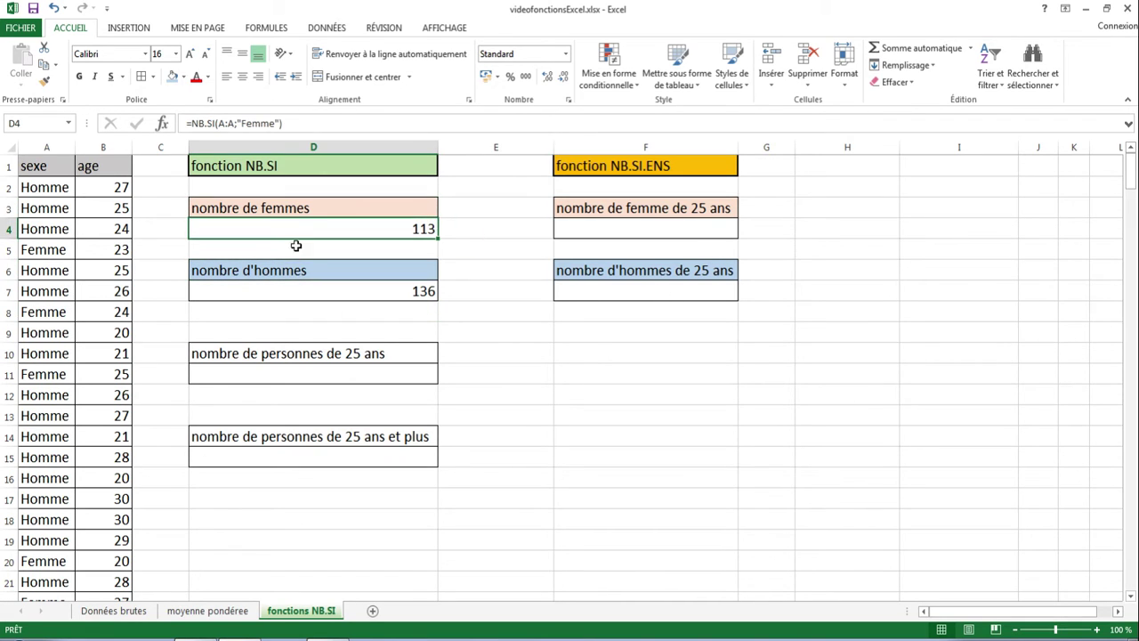
{"action": "left_click", "coordinate": [304, 288]}
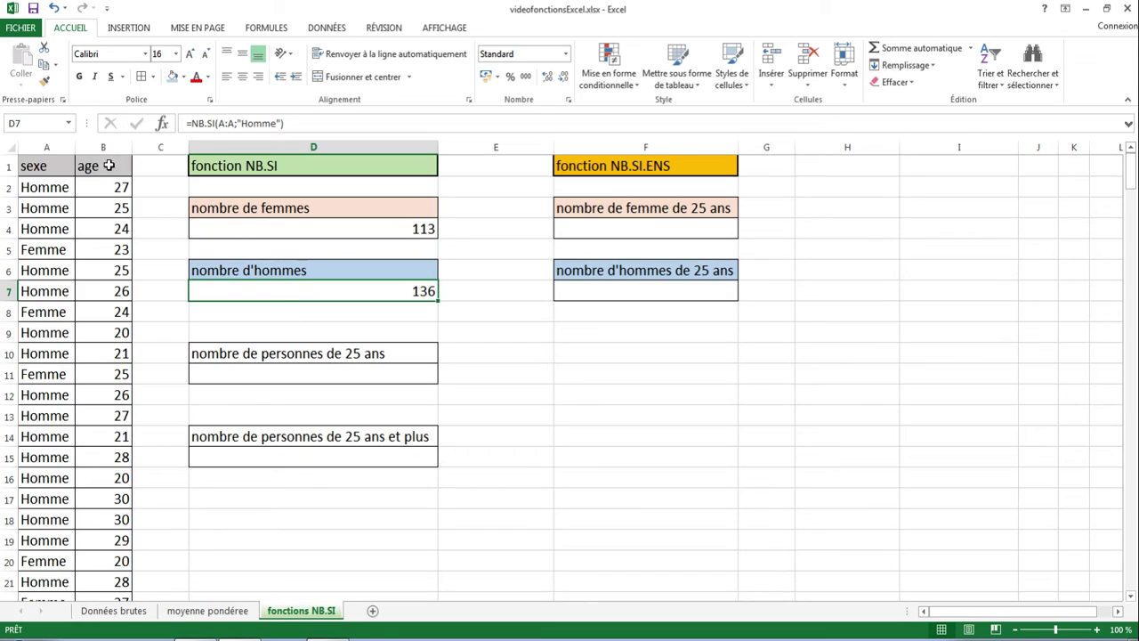
{"action": "left_click", "coordinate": [267, 373]}
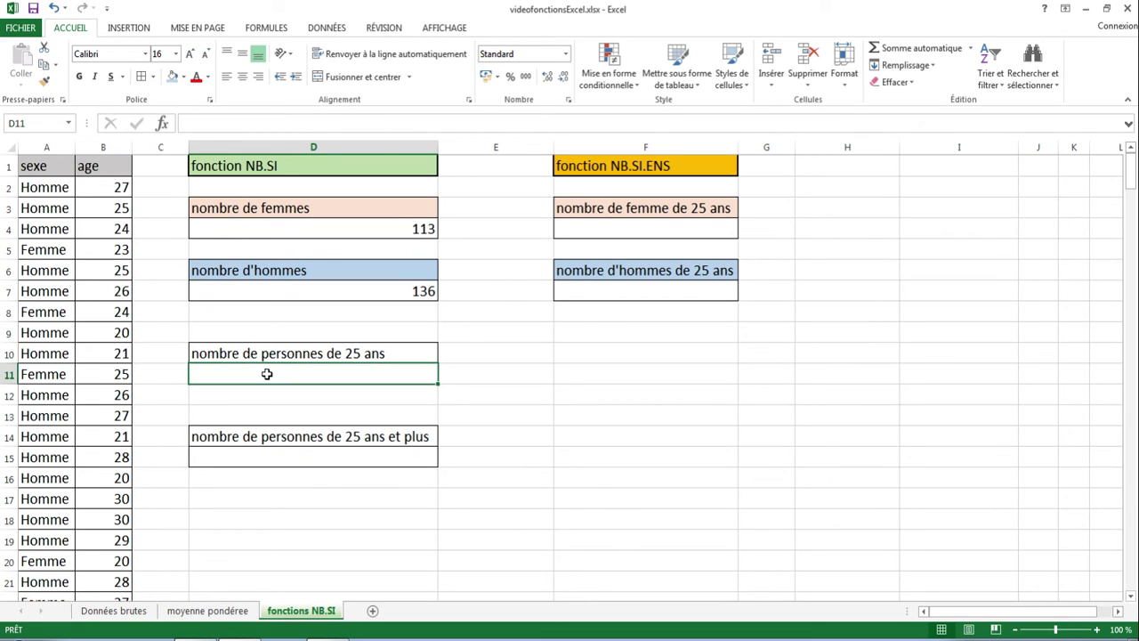
{"action": "left_click", "coordinate": [314, 458]}
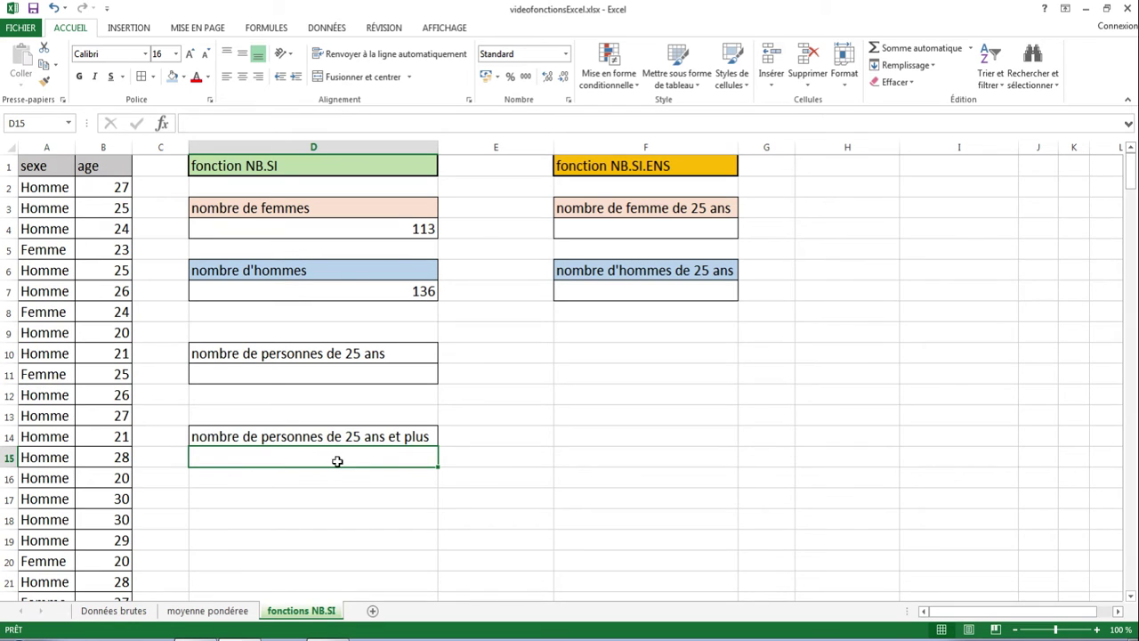
Count the people aged 25 in cell D11 with the formula =NB.SI(B:B;"25").
{"action": "left_click", "coordinate": [298, 373]}
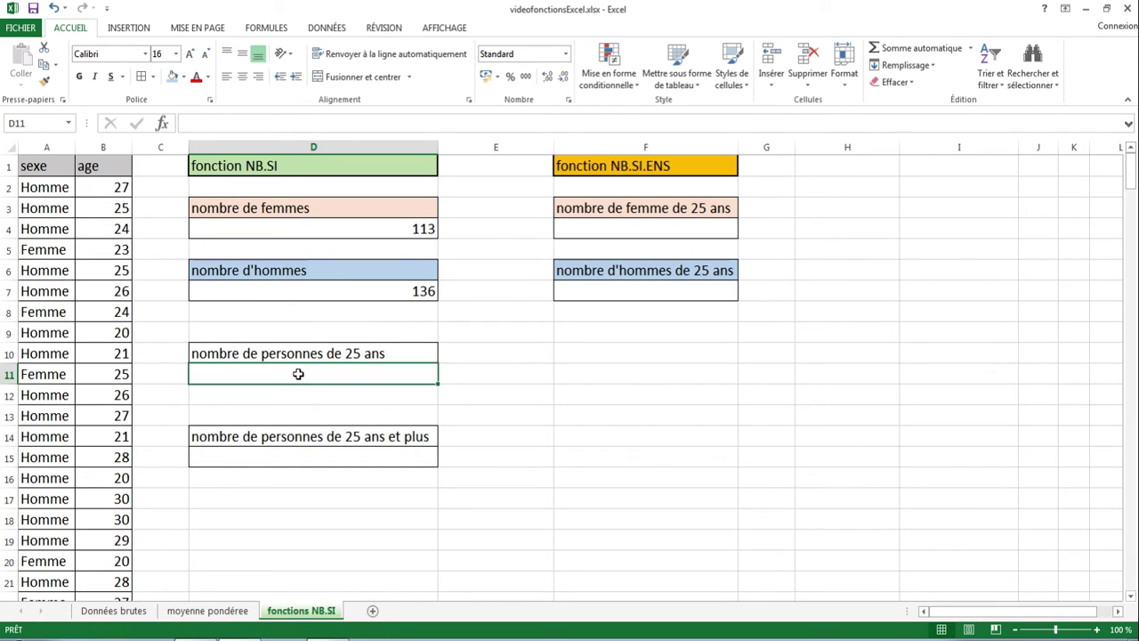
{"action": "type", "text": "="}
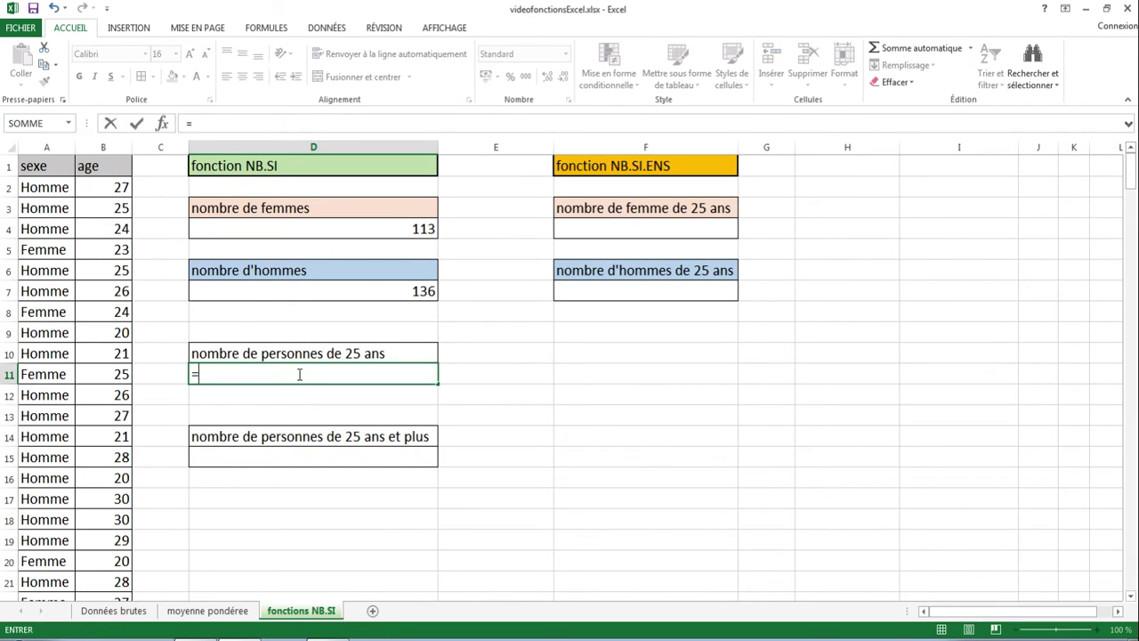
{"action": "type", "text": "n"}
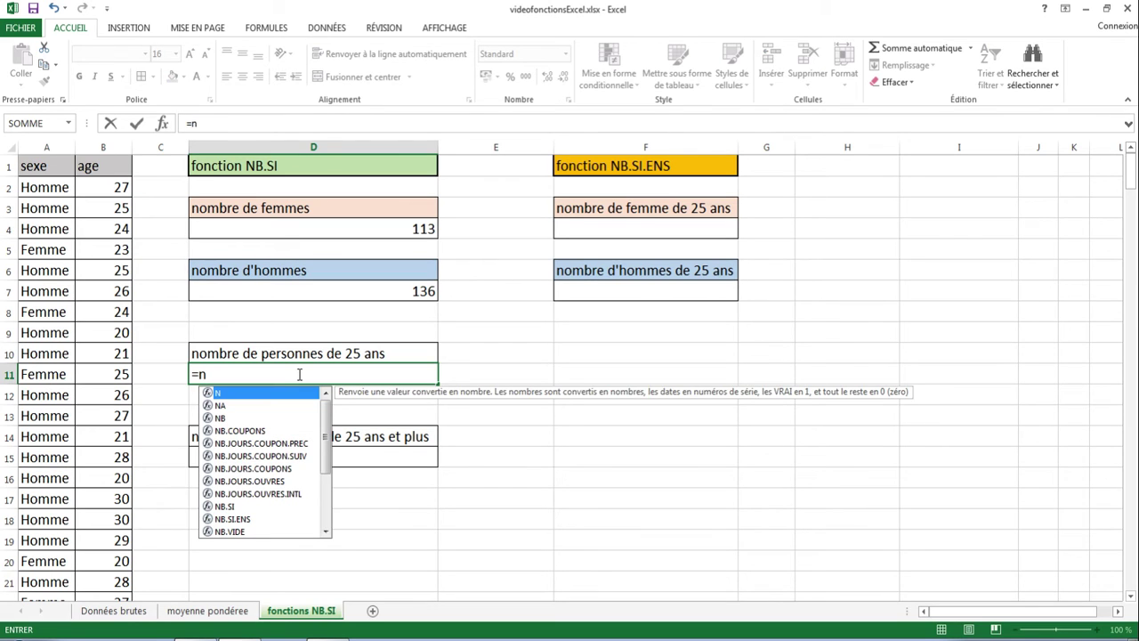
{"action": "double_click", "coordinate": [236, 503]}
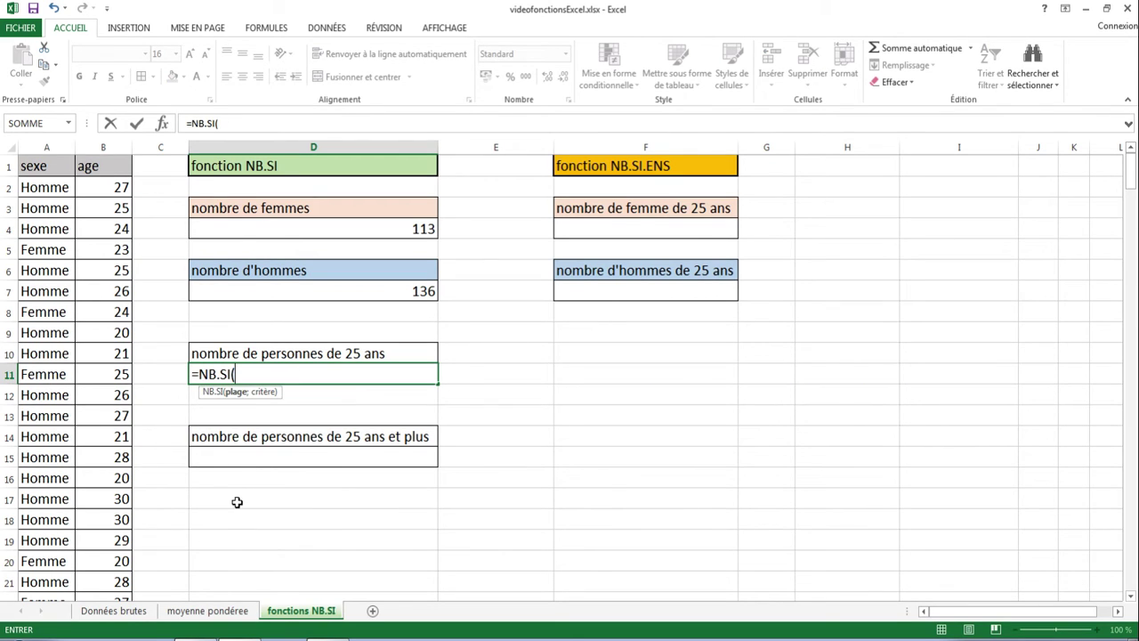
{"action": "left_click", "coordinate": [107, 147]}
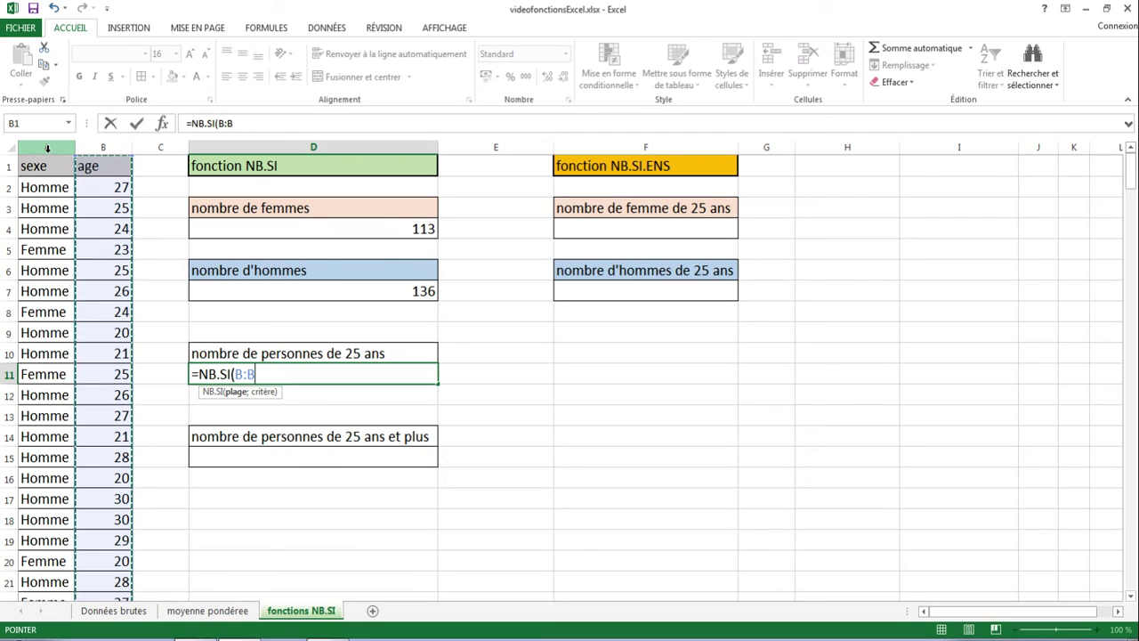
{"action": "type", "text": ";"}
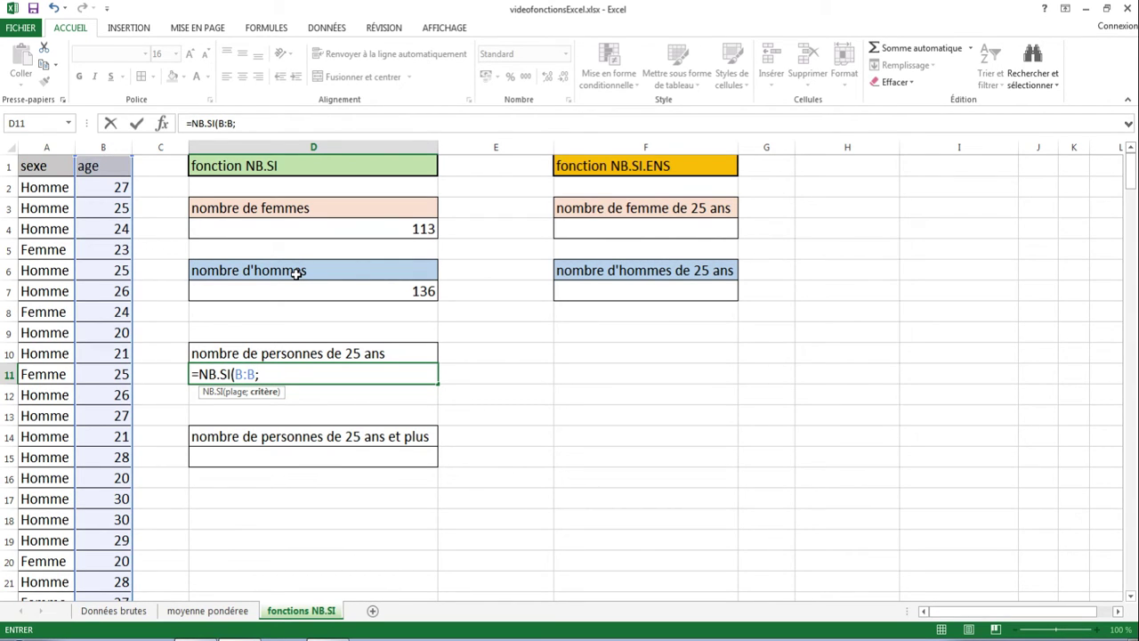
{"action": "type", "text": "25"}
{"action": "key", "text": "Return"}
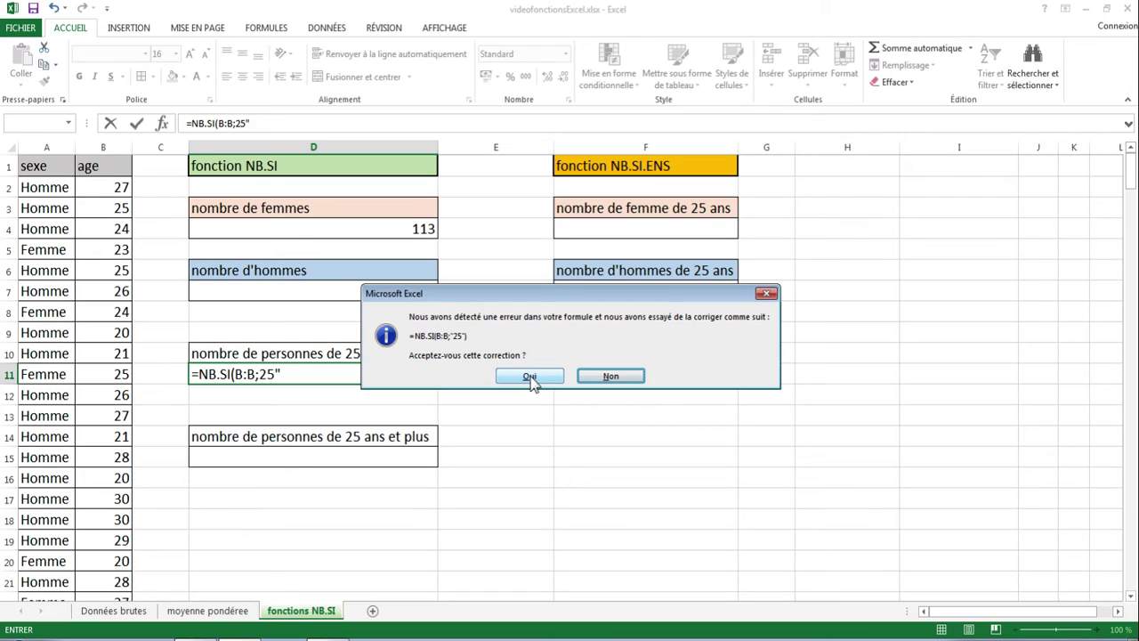
{"action": "left_click", "coordinate": [594, 381]}
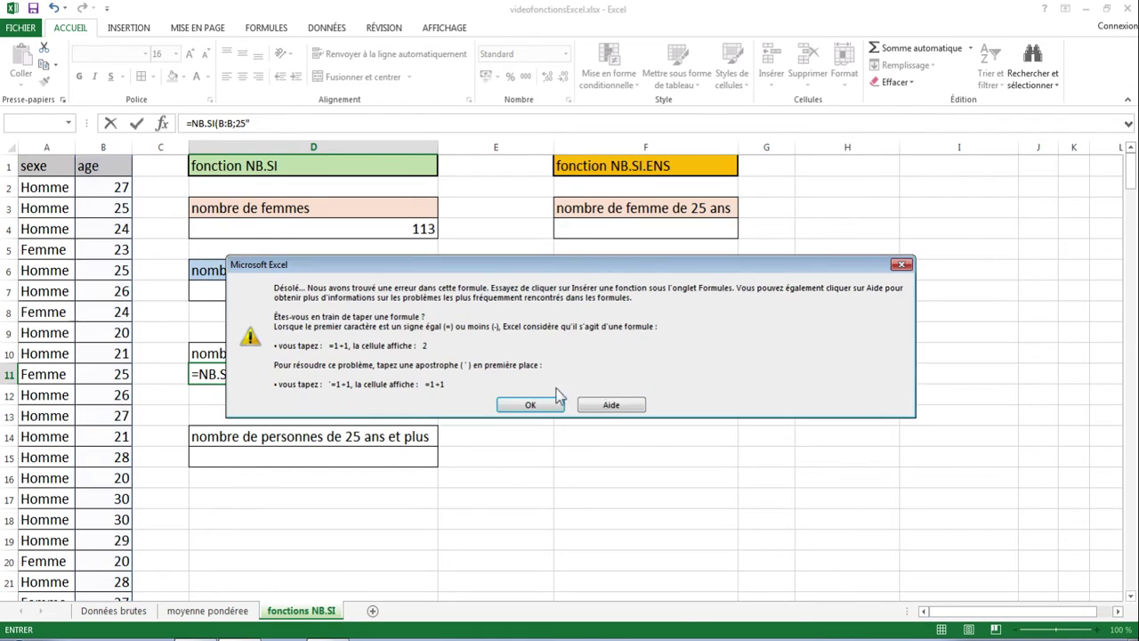
{"action": "left_click", "coordinate": [529, 406]}
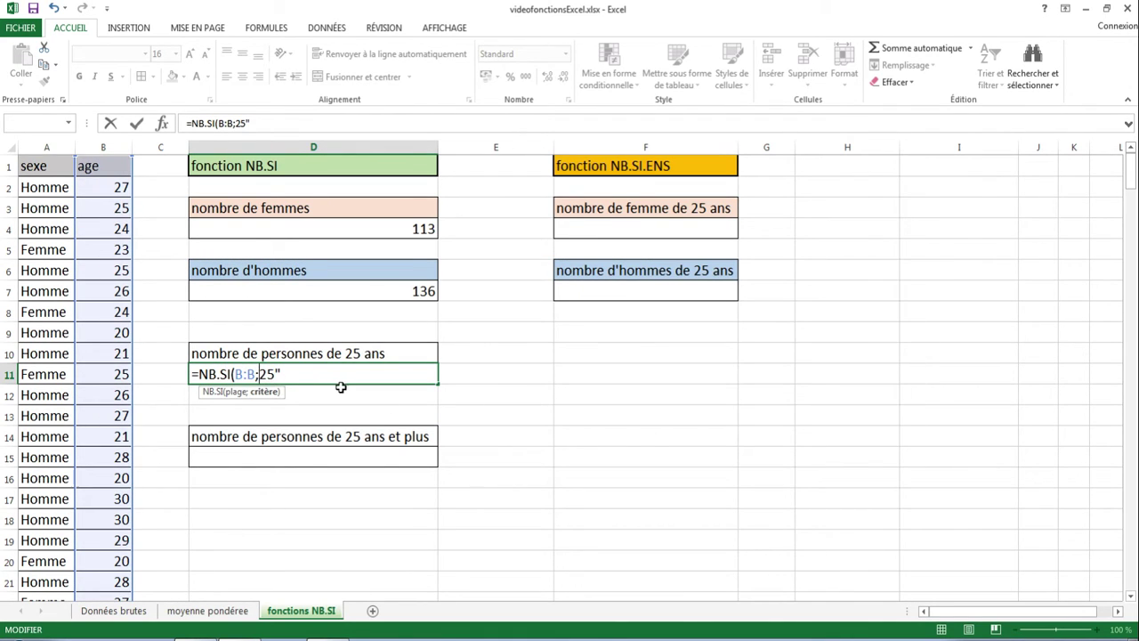
{"action": "type", "text": "\""}
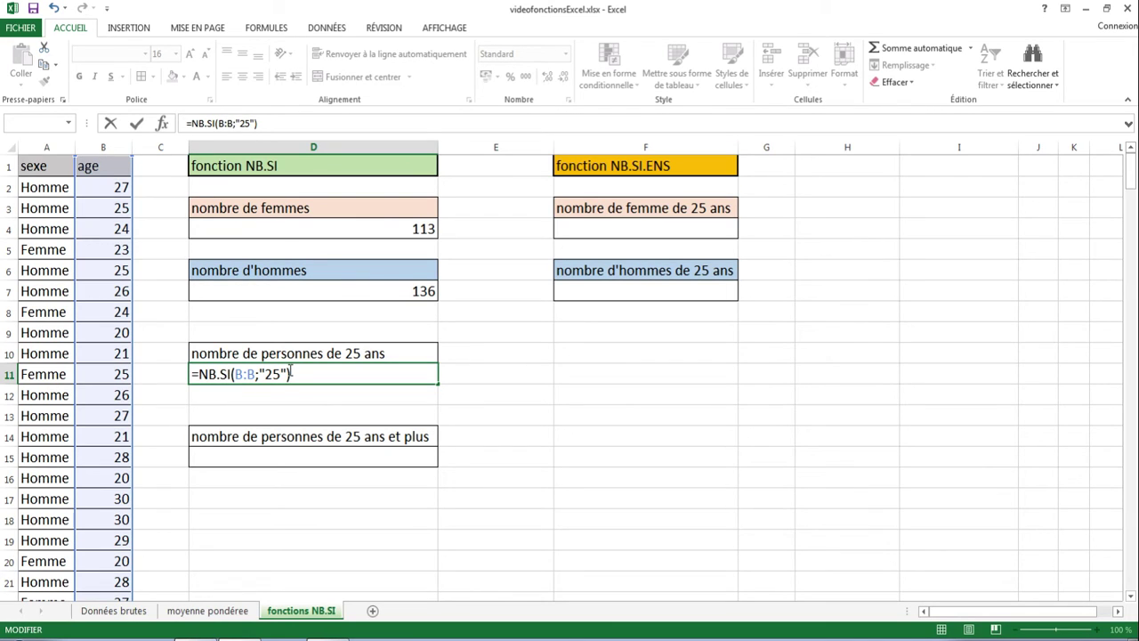
{"action": "key", "text": "Return"}
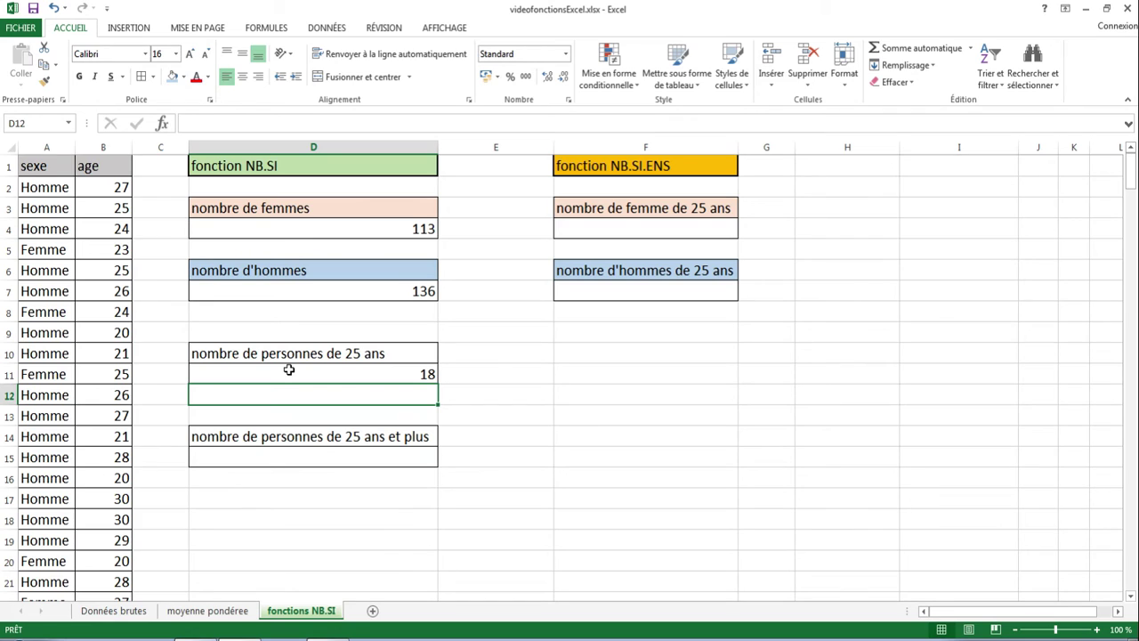
{"action": "left_click", "coordinate": [471, 394]}
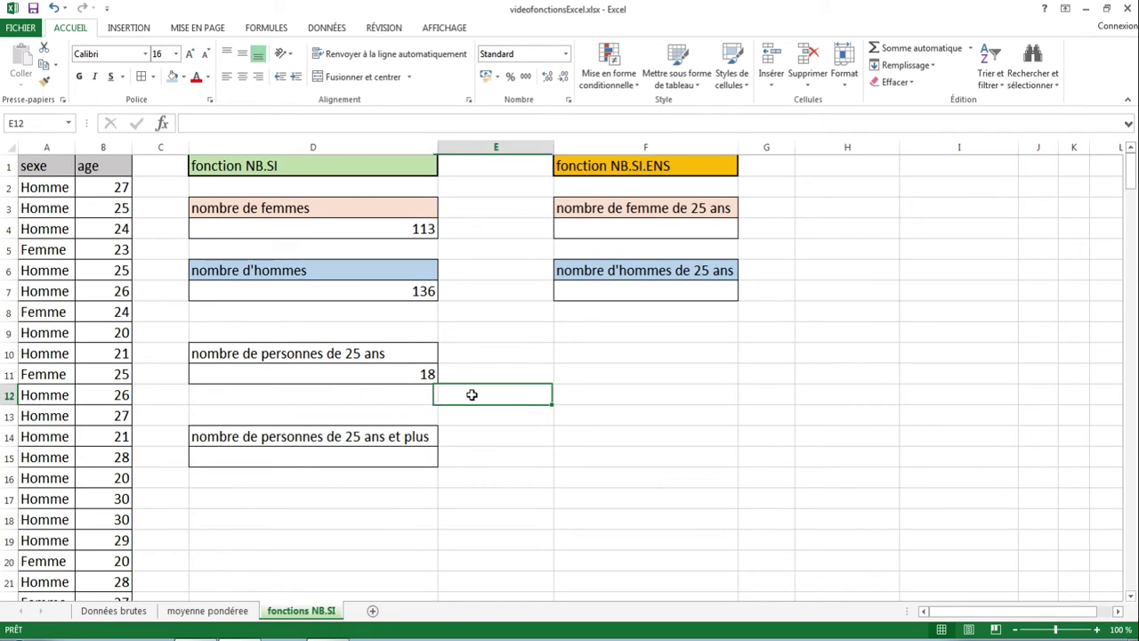
Count the people aged 25 and over in cell D15 with the formula =NB.SI(B:B;">=25").
{"action": "left_click", "coordinate": [320, 459]}
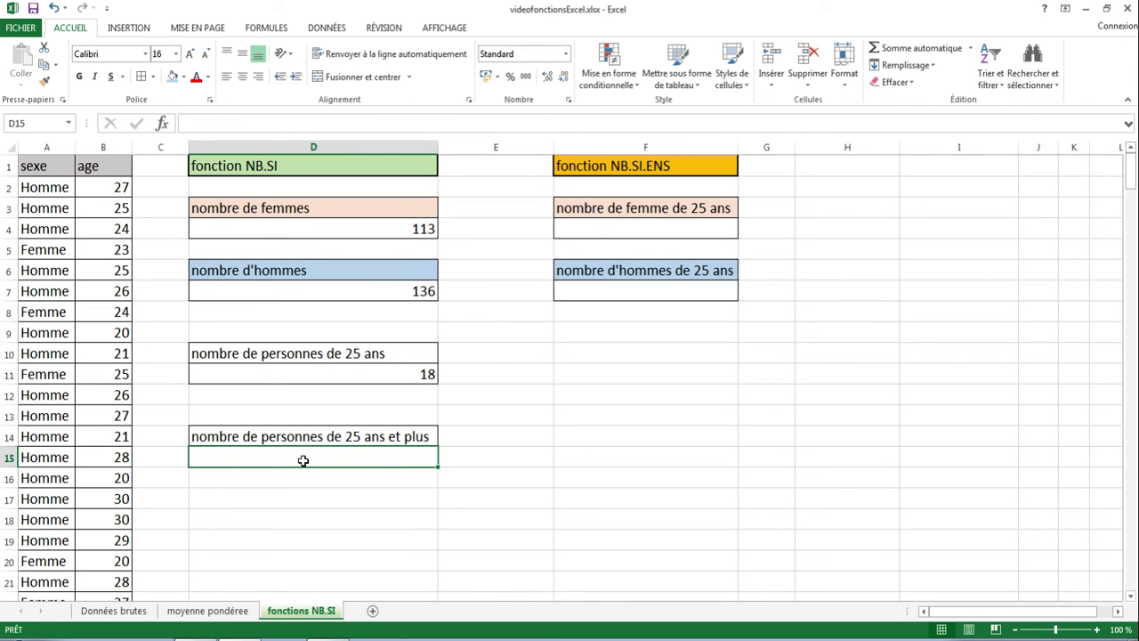
{"action": "type", "text": "=nb"}
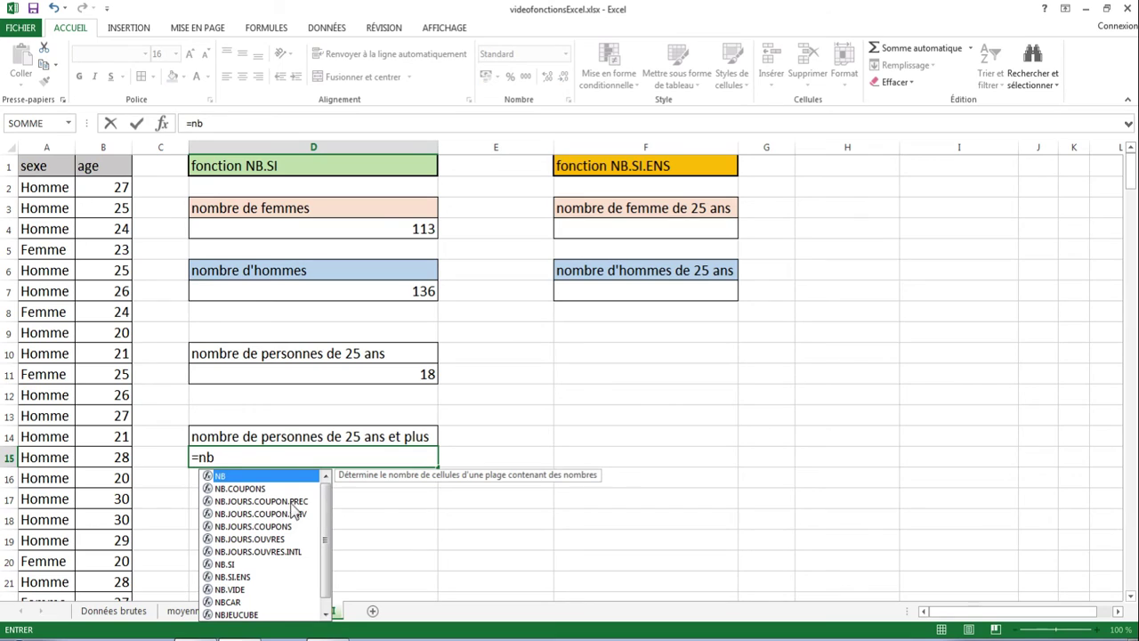
{"action": "double_click", "coordinate": [256, 563]}
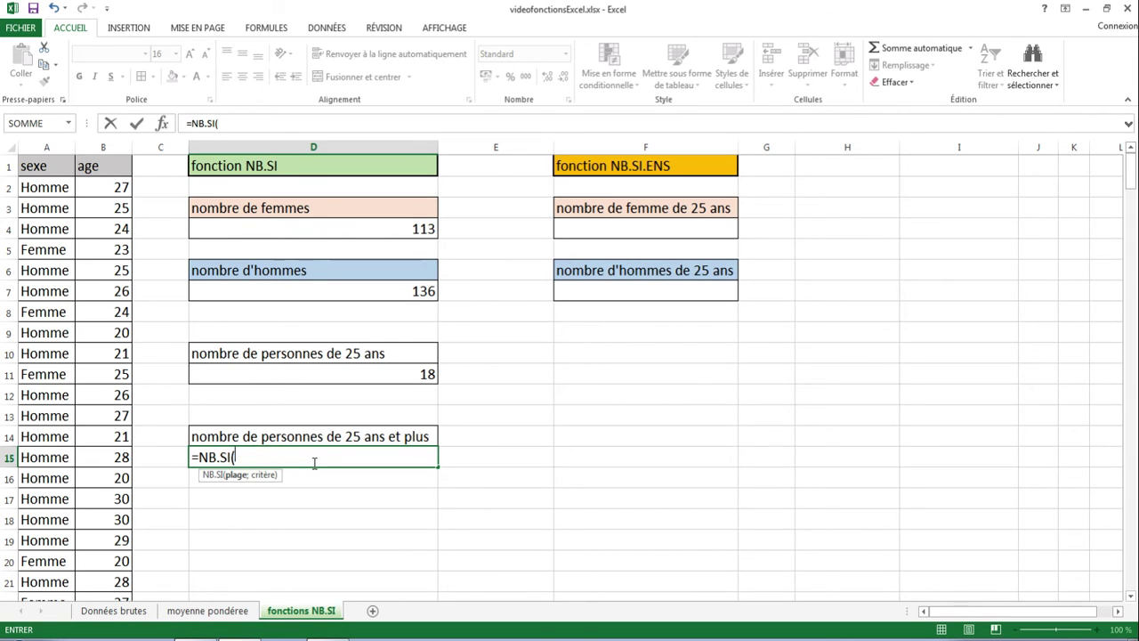
{"action": "left_click", "coordinate": [90, 146]}
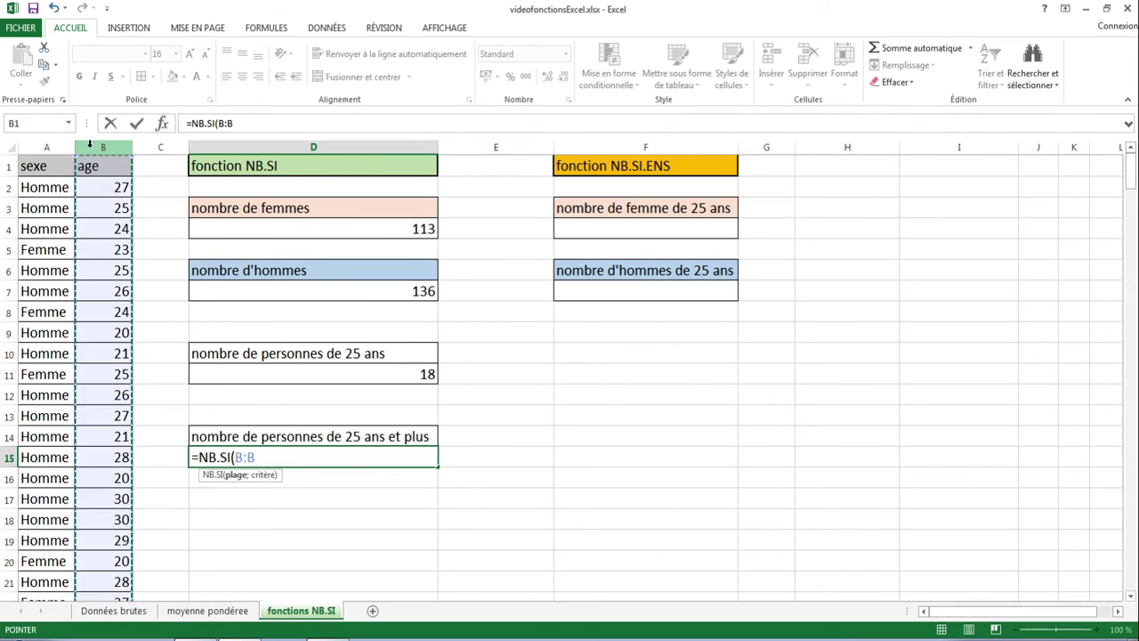
{"action": "type", "text": ";>="}
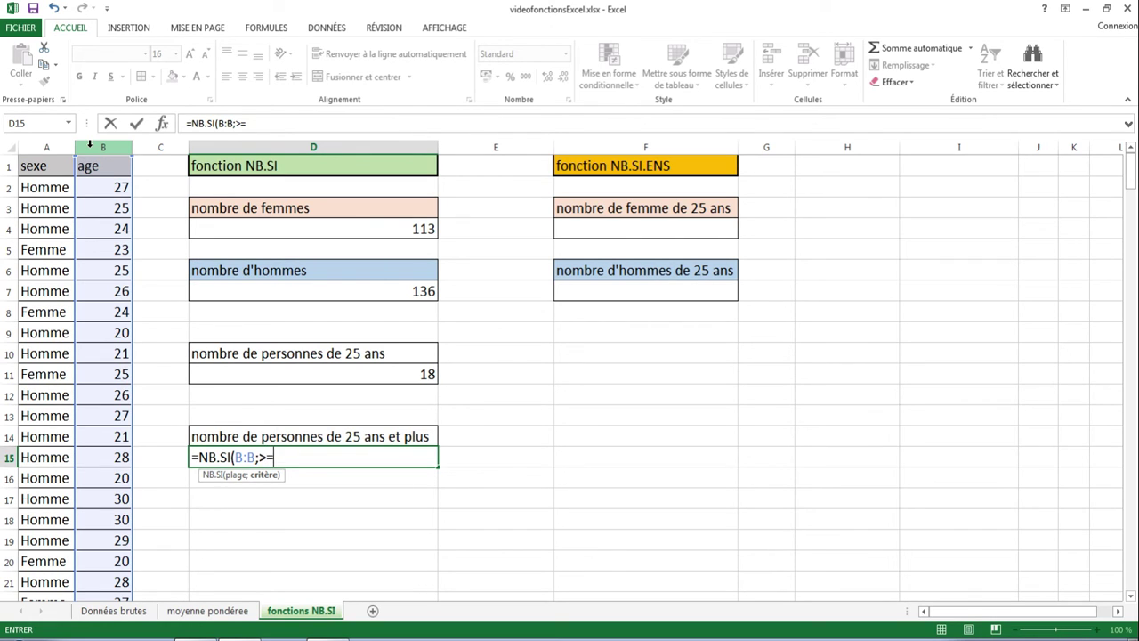
{"action": "type", "text": "25"}
{"action": "left_click", "coordinate": [261, 457]}
{"action": "type", "text": "\""}
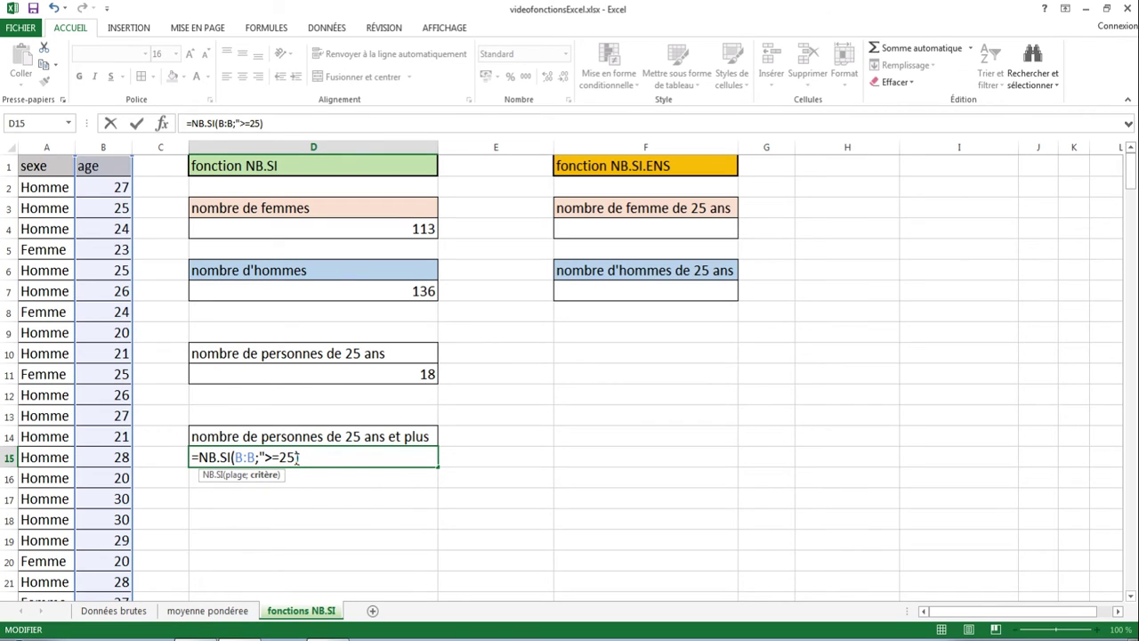
{"action": "left_click", "coordinate": [297, 456]}
{"action": "type", "text": "\")"}
{"action": "key", "text": "Return"}
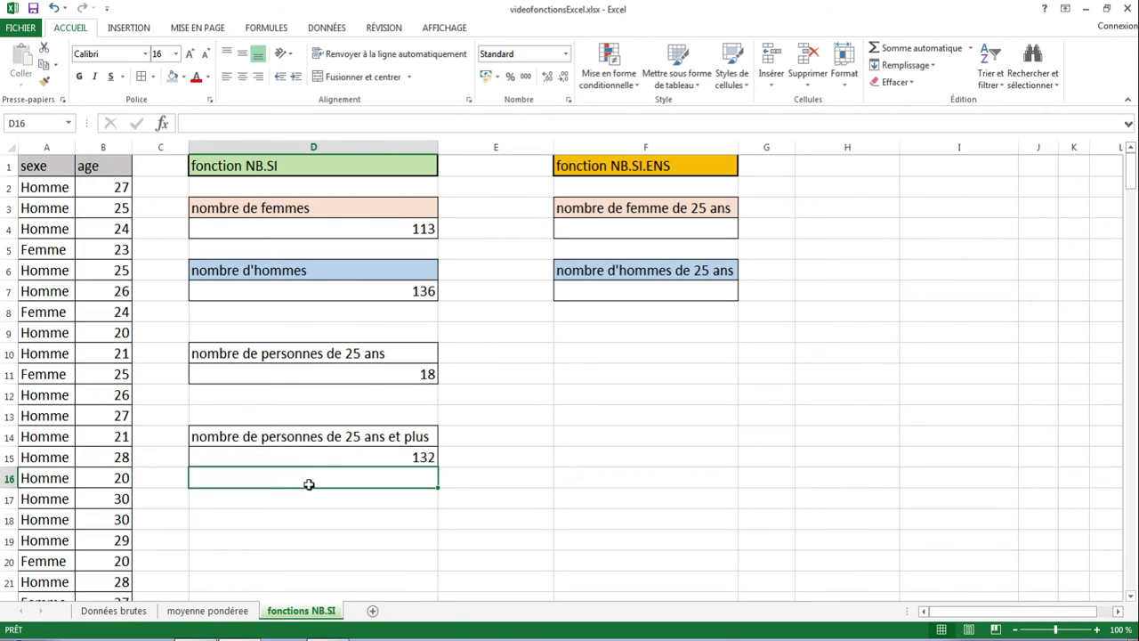
Compare the range and criterion of the NB.SI formulas in cells D11 and D7.
{"action": "left_click", "coordinate": [374, 379]}
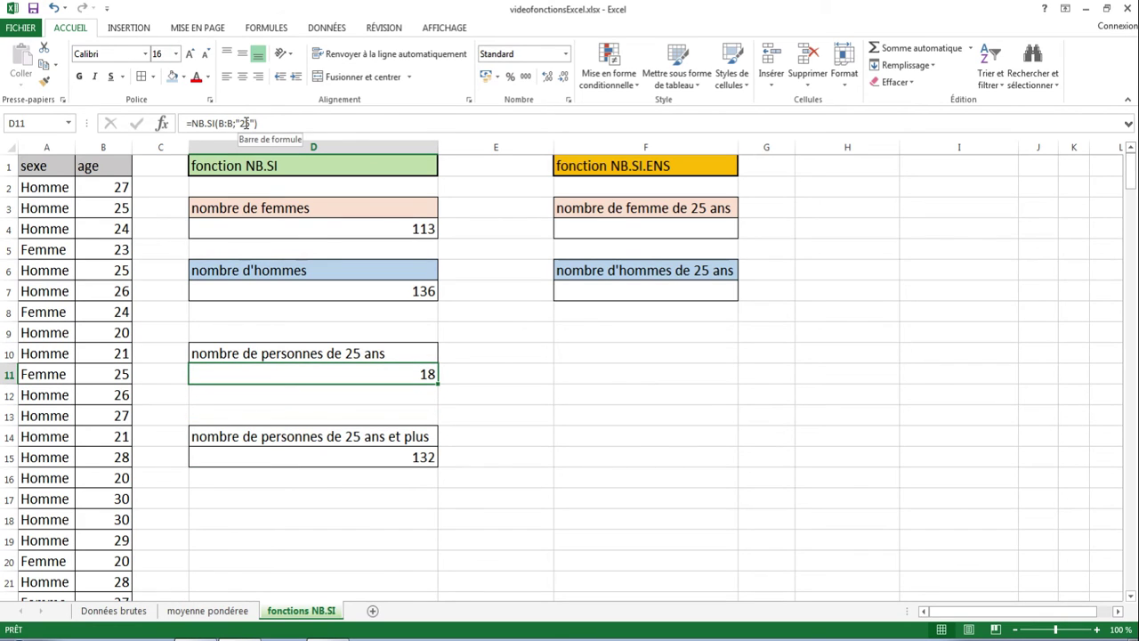
{"action": "left_click", "coordinate": [489, 456]}
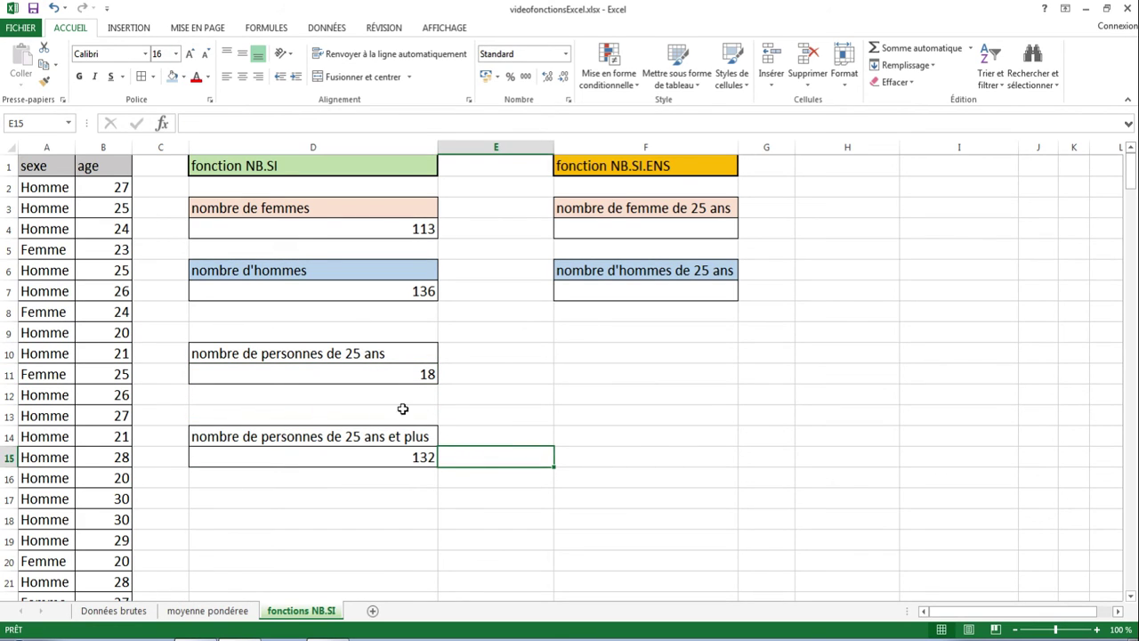
{"action": "left_click", "coordinate": [394, 376]}
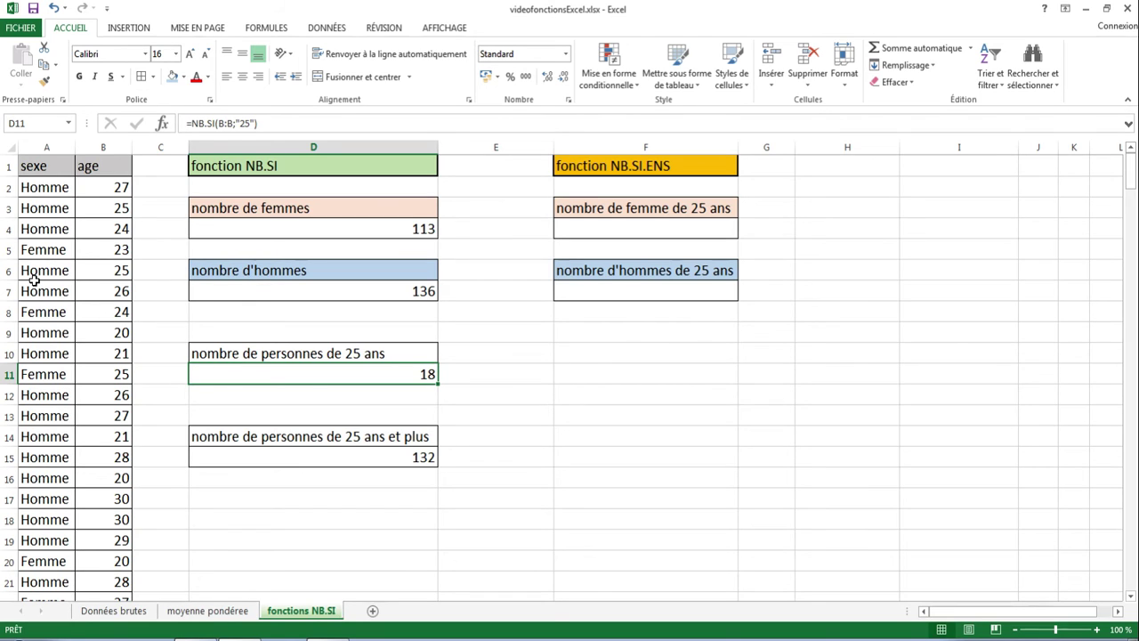
{"action": "left_click", "coordinate": [311, 292]}
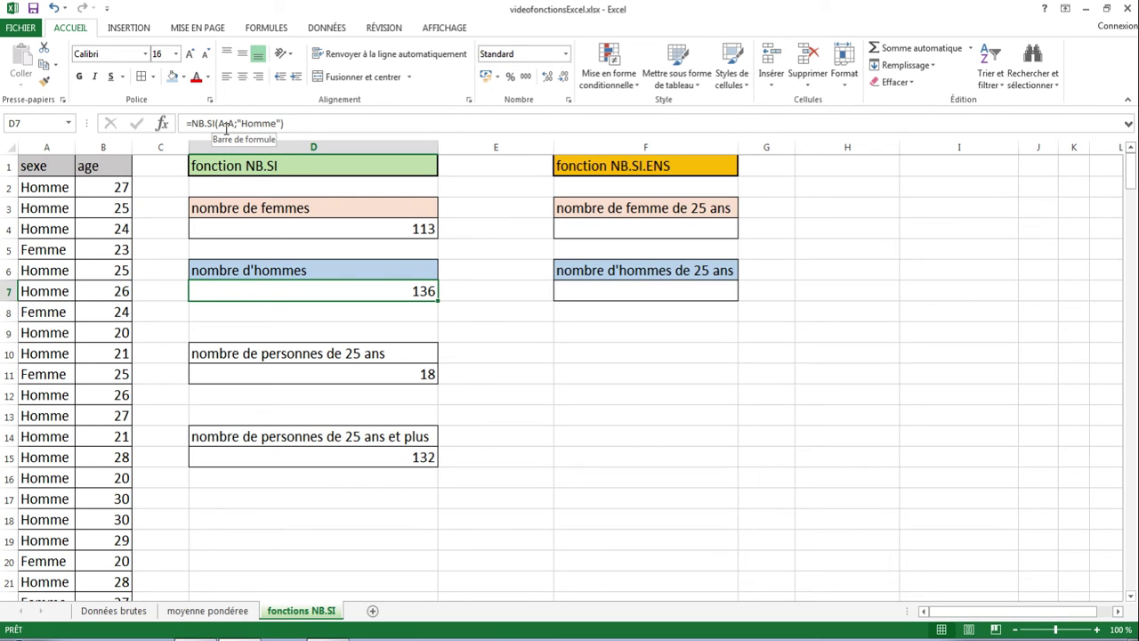
{"action": "left_click", "coordinate": [562, 396]}
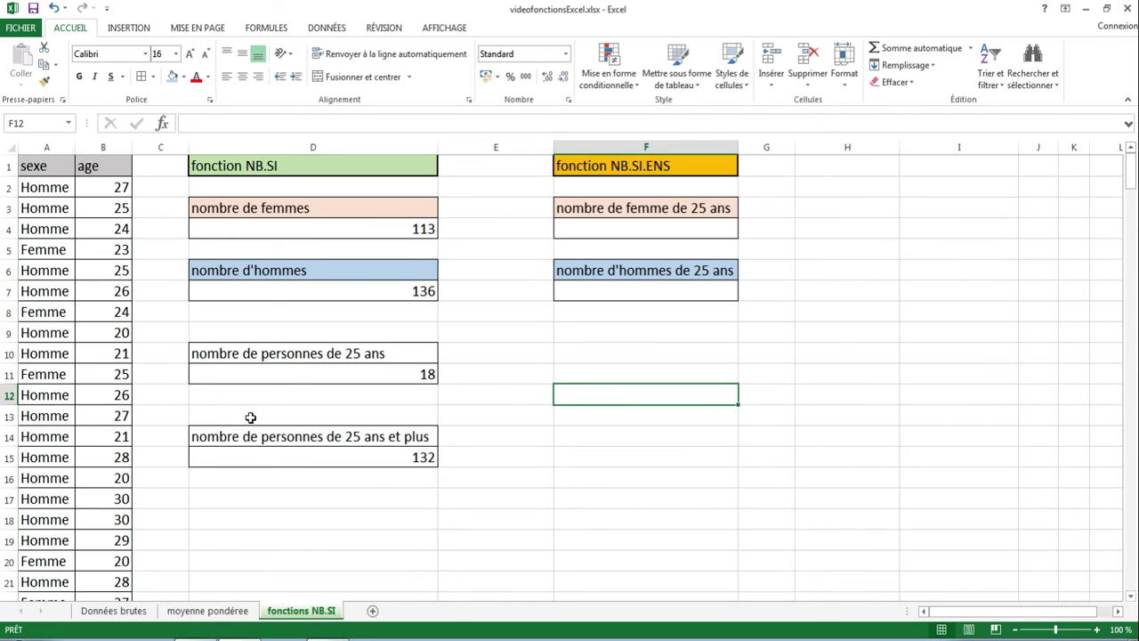
Examine where the sexe and age data end in columns A and B and the rows below the last entry.
{"action": "scroll", "coordinate": [253, 423], "scroll_direction": "down", "scroll_amount": 7}
{"action": "scroll", "coordinate": [253, 423], "scroll_direction": "down", "scroll_amount": 20}
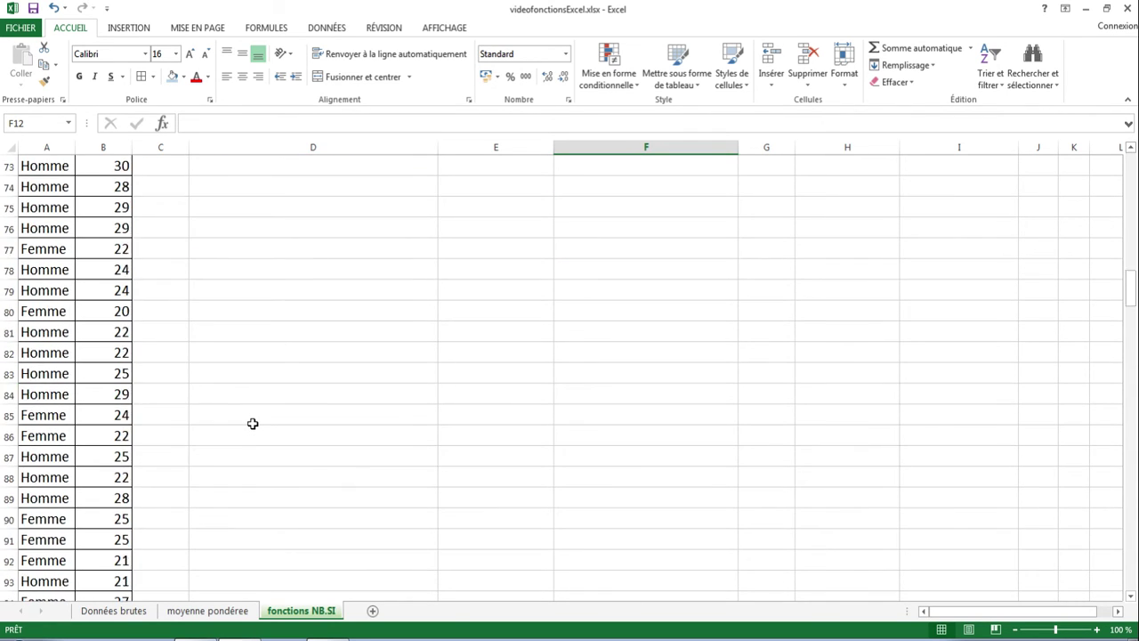
{"action": "scroll", "coordinate": [252, 424], "scroll_direction": "down", "scroll_amount": 8}
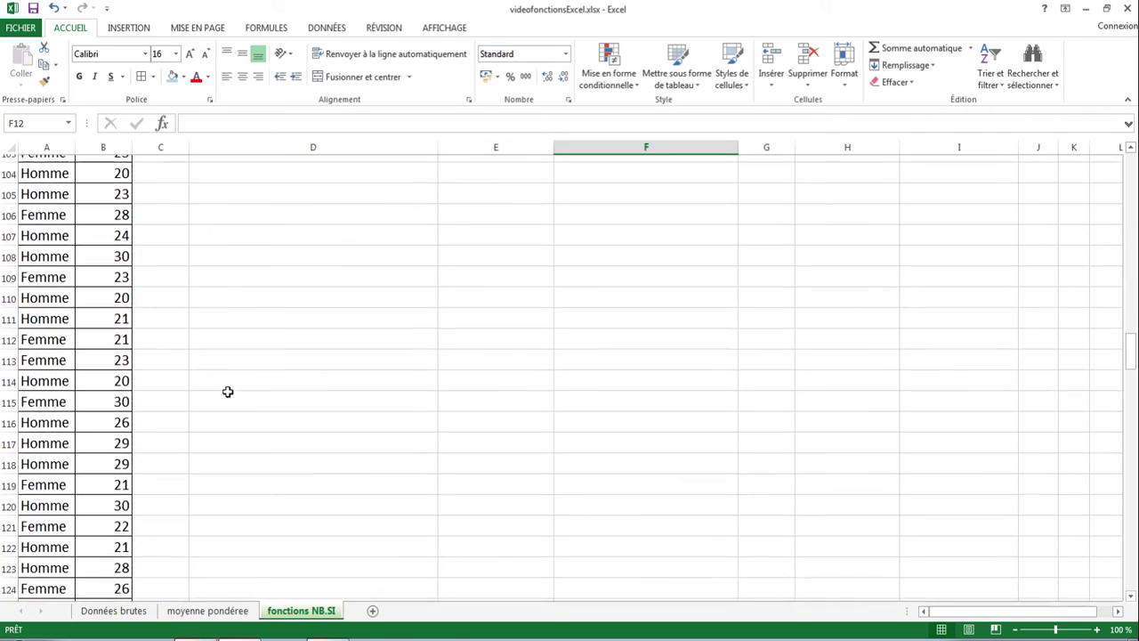
{"action": "scroll", "coordinate": [262, 390], "scroll_direction": "down", "scroll_amount": 20}
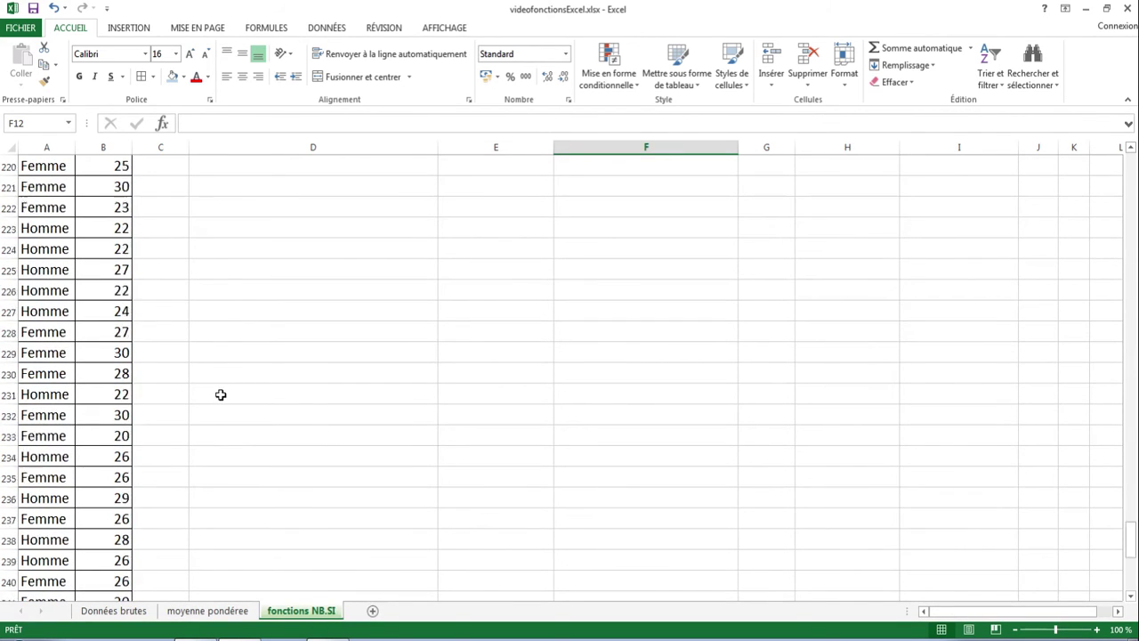
{"action": "scroll", "coordinate": [221, 395], "scroll_direction": "up", "scroll_amount": 11}
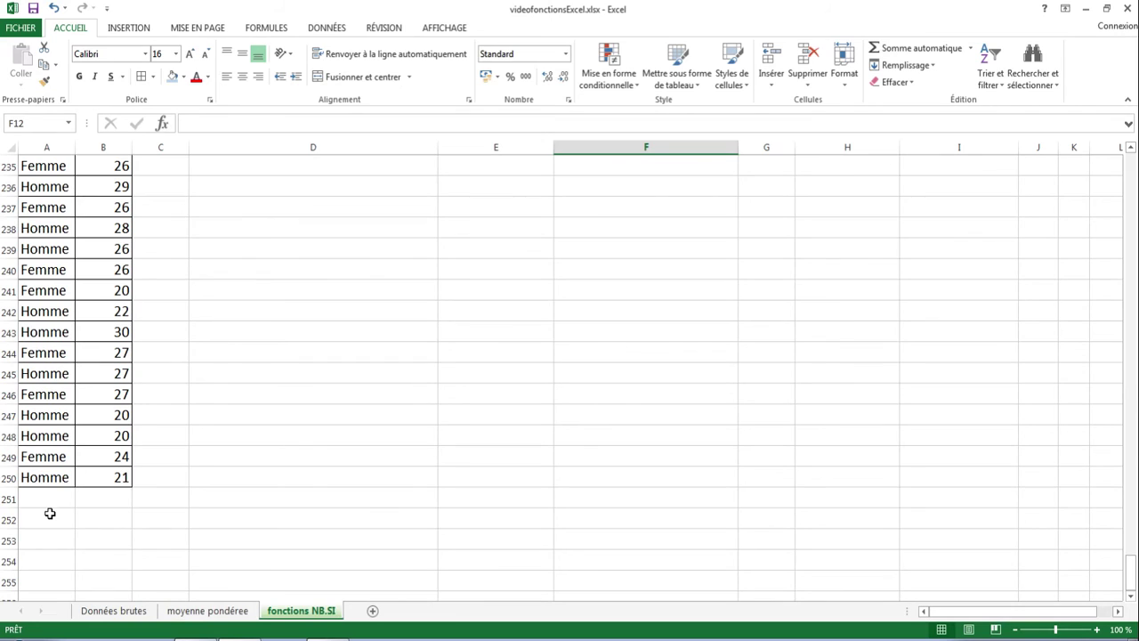
{"action": "left_click_drag", "start_coordinate": [48, 513], "coordinate": [303, 582]}
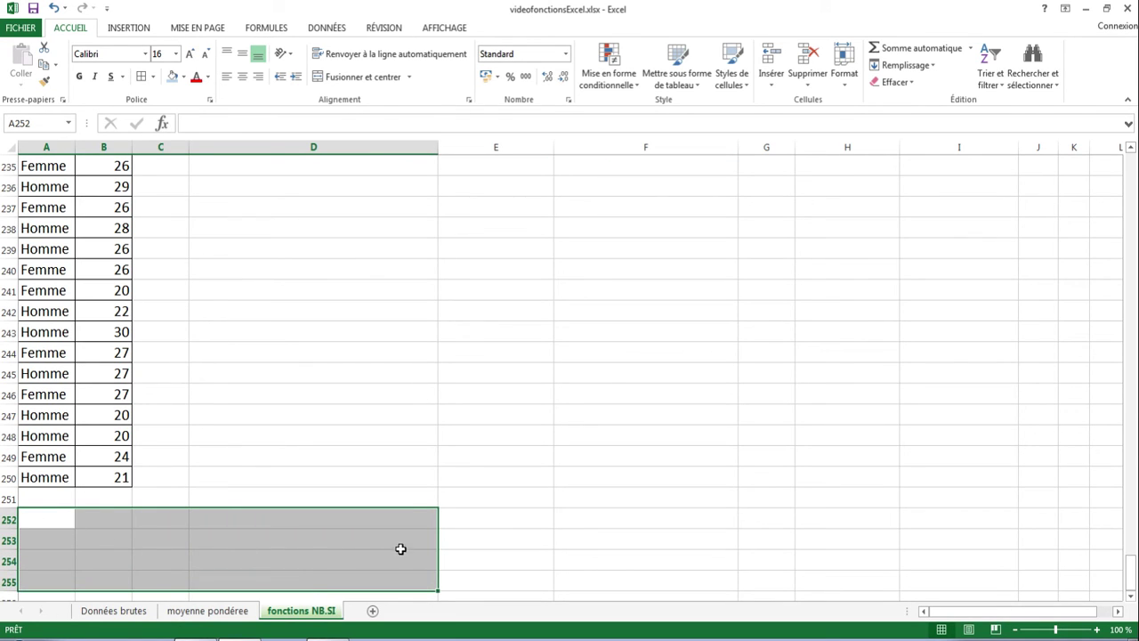
{"action": "left_click", "coordinate": [44, 541]}
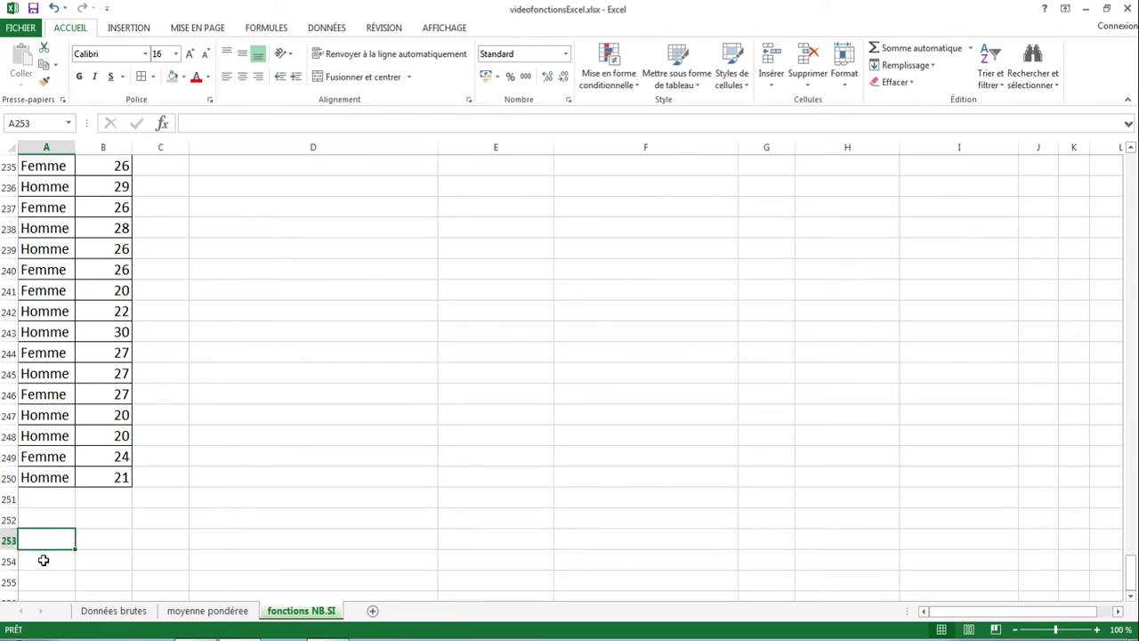
{"action": "left_click", "coordinate": [43, 560]}
{"action": "left_click", "coordinate": [107, 543]}
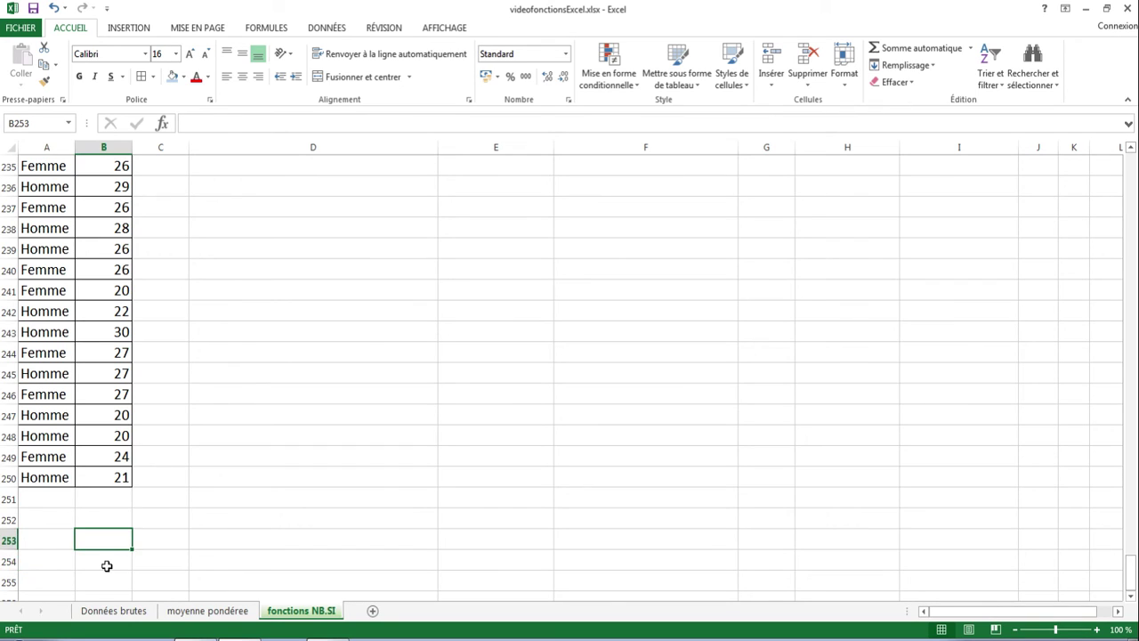
{"action": "left_click", "coordinate": [107, 566]}
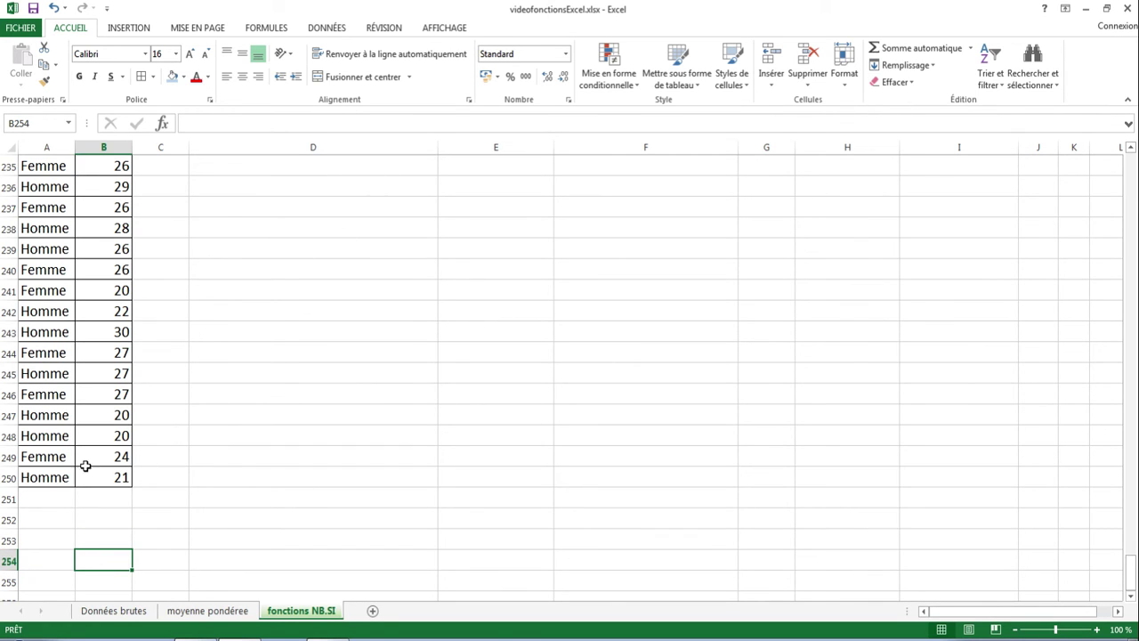
{"action": "left_click", "coordinate": [49, 477]}
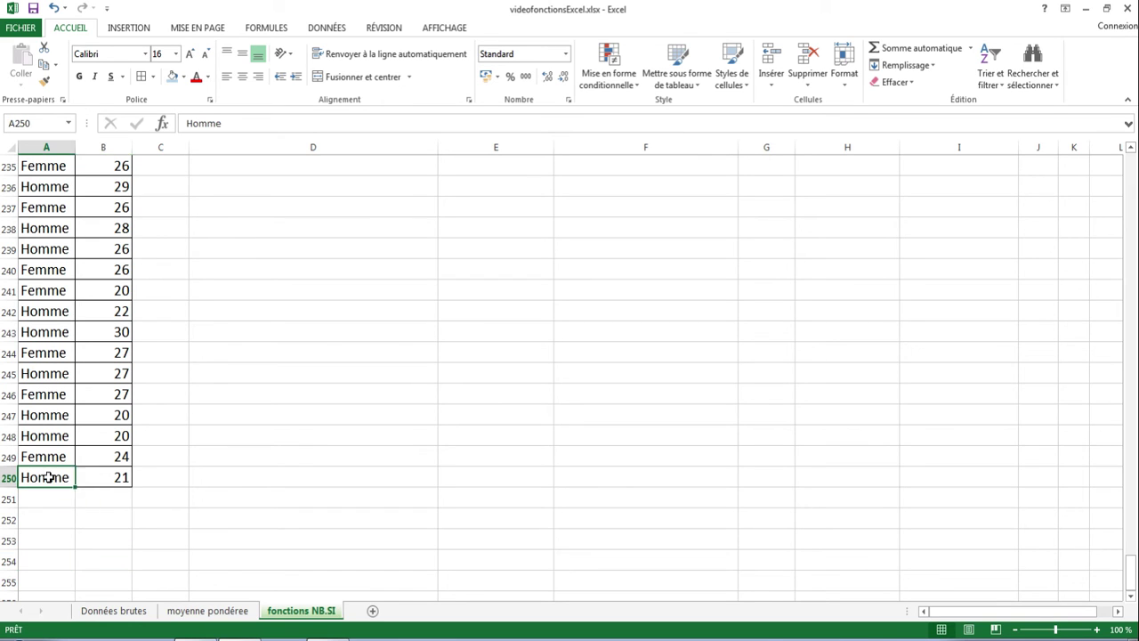
{"action": "left_click_drag", "start_coordinate": [49, 477], "coordinate": [100, 478]}
{"action": "scroll", "coordinate": [328, 478], "scroll_direction": "up", "scroll_amount": 20}
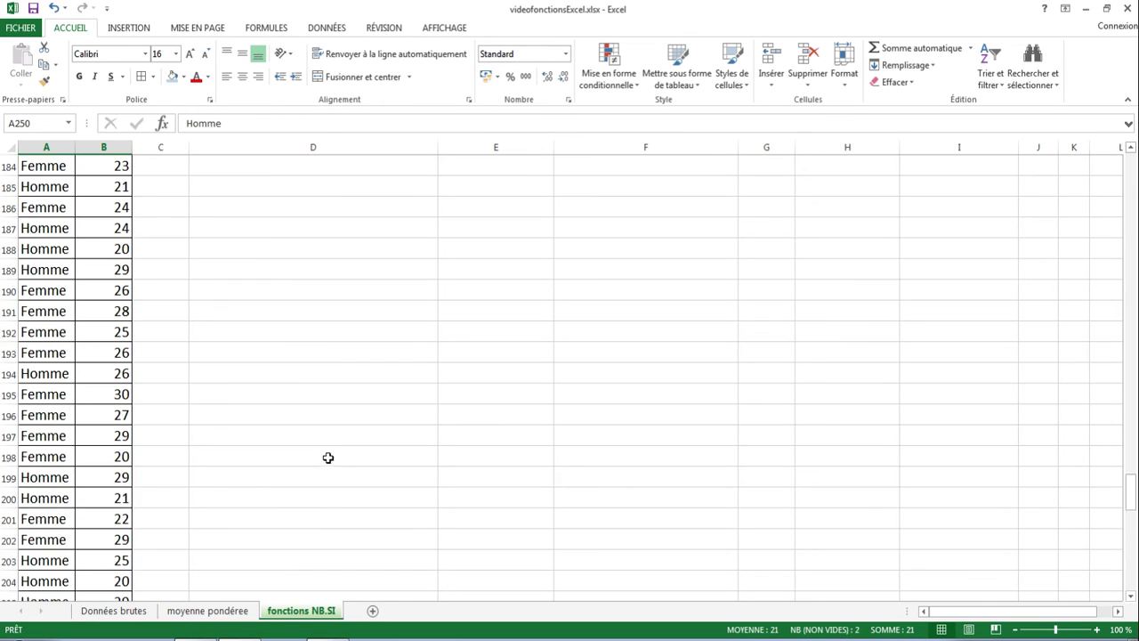
{"action": "left_click", "coordinate": [556, 394]}
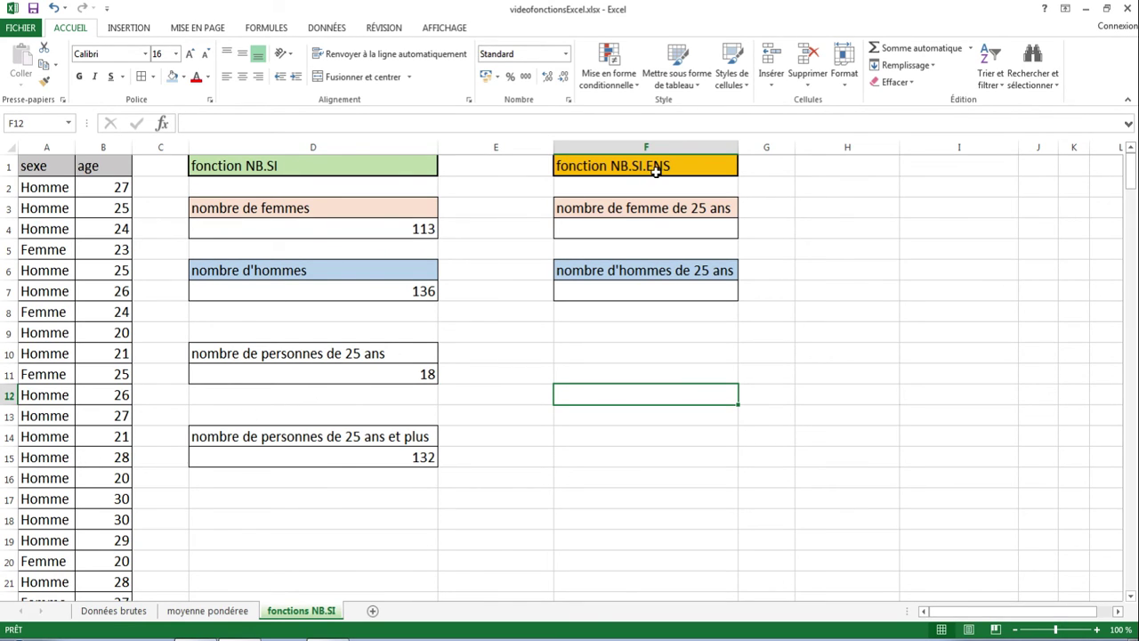
Review the NB.SI formulas in cells D4, D7, D11 and D15, noting the single range and criterion of each.
{"action": "left_click", "coordinate": [345, 160]}
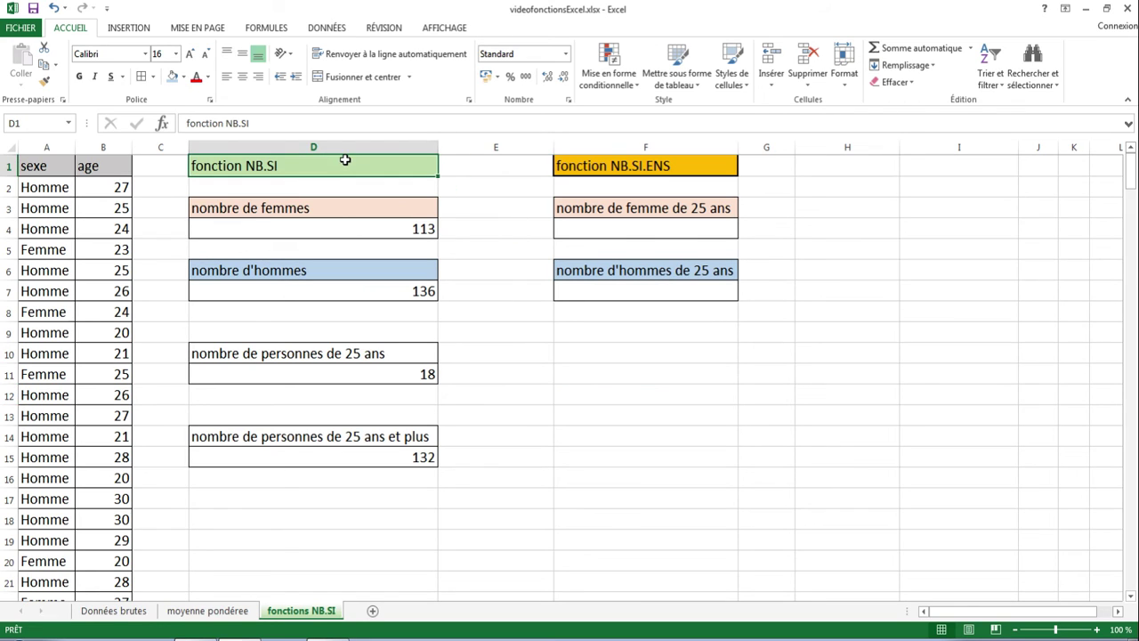
{"action": "left_click", "coordinate": [354, 231]}
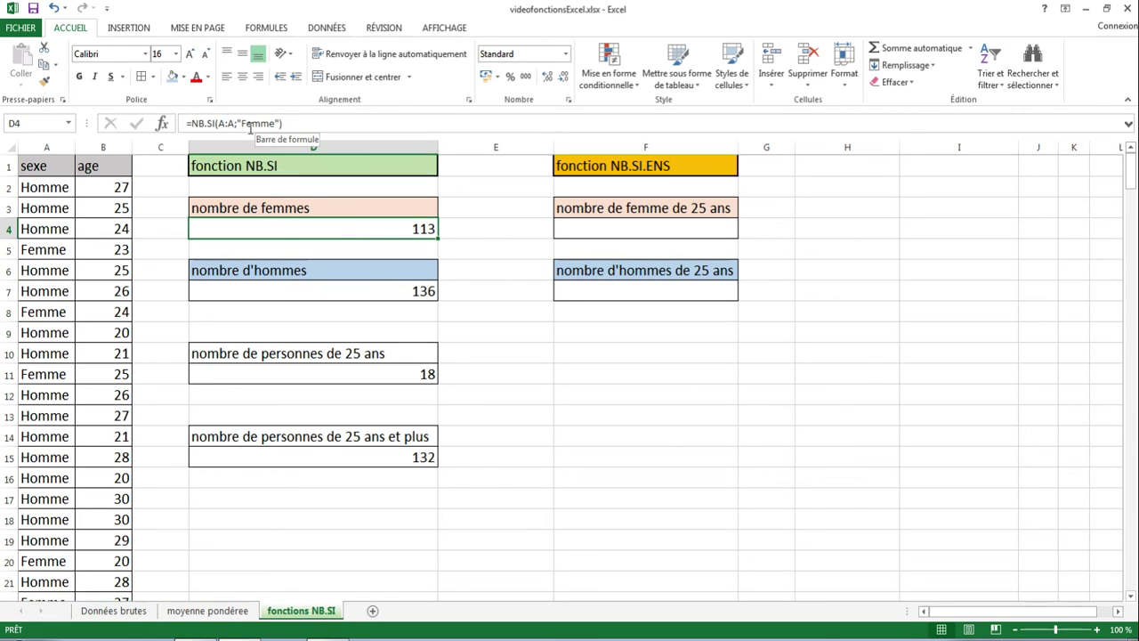
{"action": "left_click", "coordinate": [300, 292]}
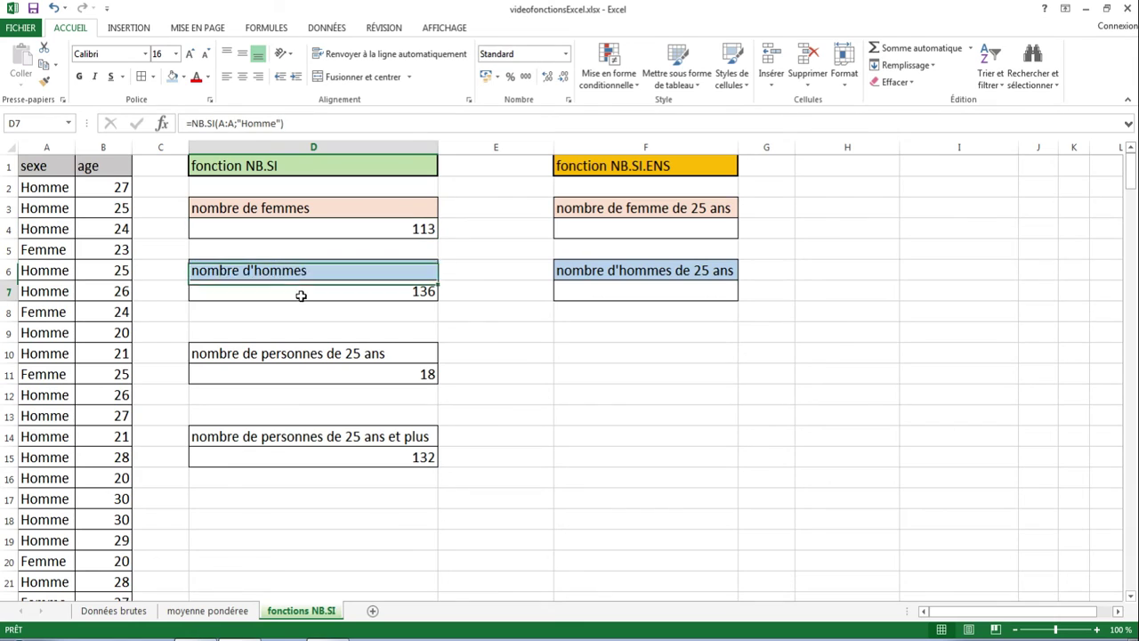
{"action": "left_click", "coordinate": [359, 382]}
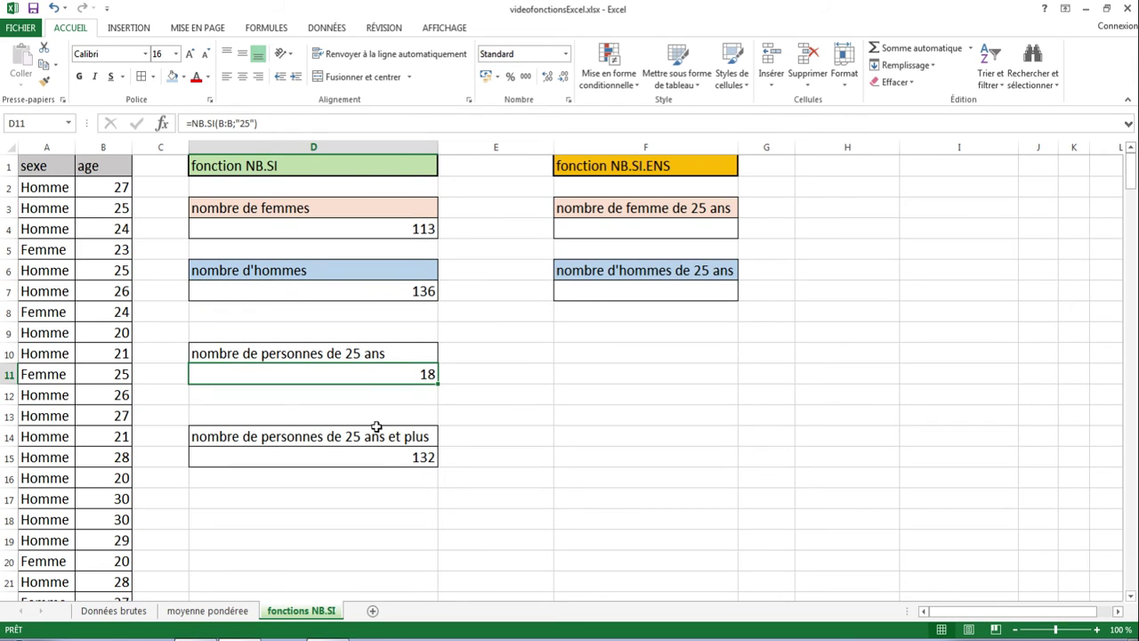
{"action": "left_click", "coordinate": [376, 457]}
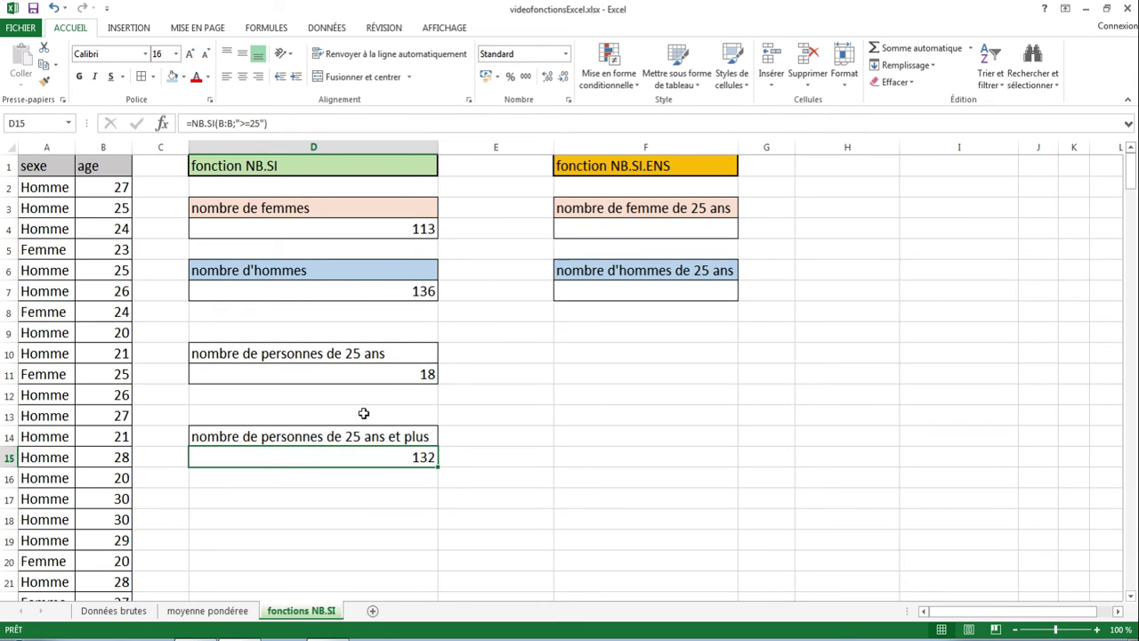
Count the women aged 25 in cell F4 with the formula =NB.SI.ENS(A:A;"Femme";B:B;"25").
{"action": "left_click", "coordinate": [610, 231]}
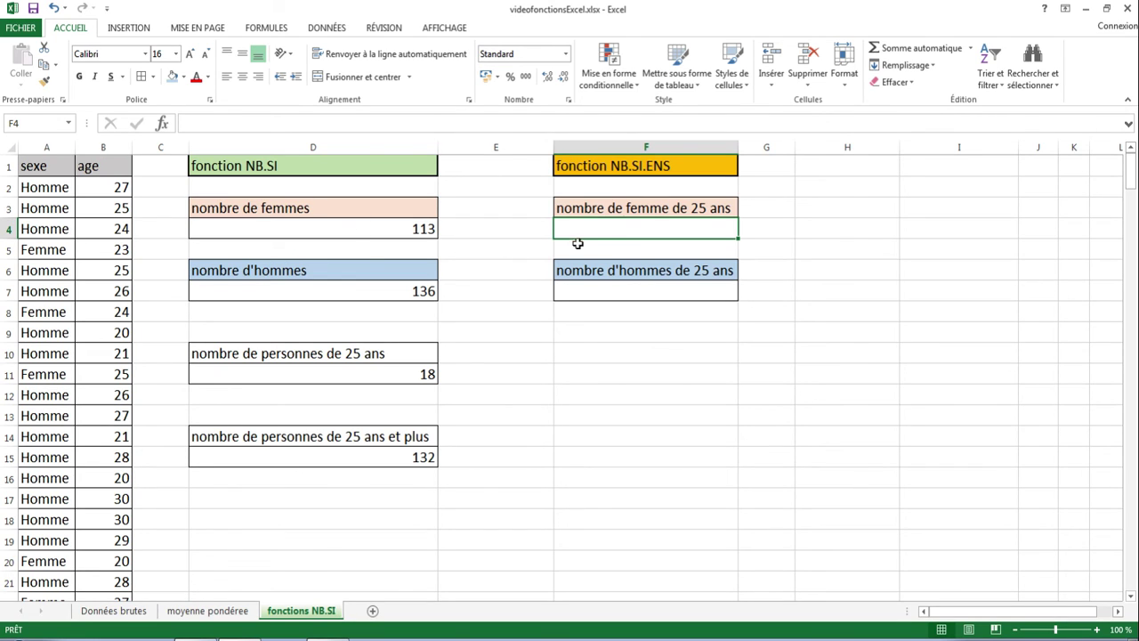
{"action": "type", "text": "=nb"}
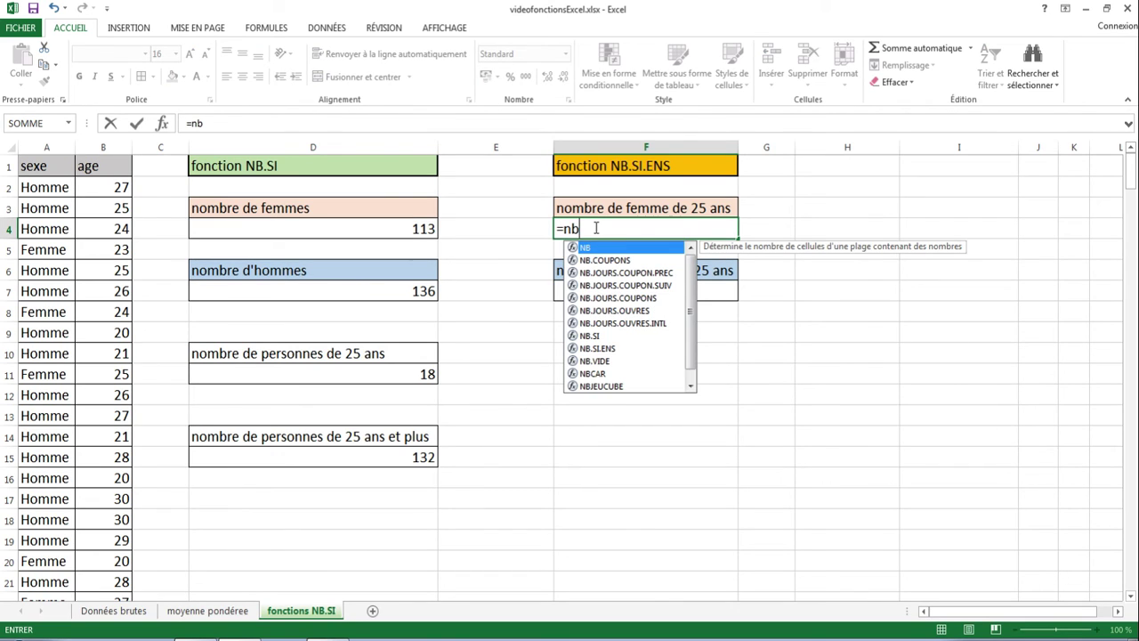
{"action": "double_click", "coordinate": [600, 336]}
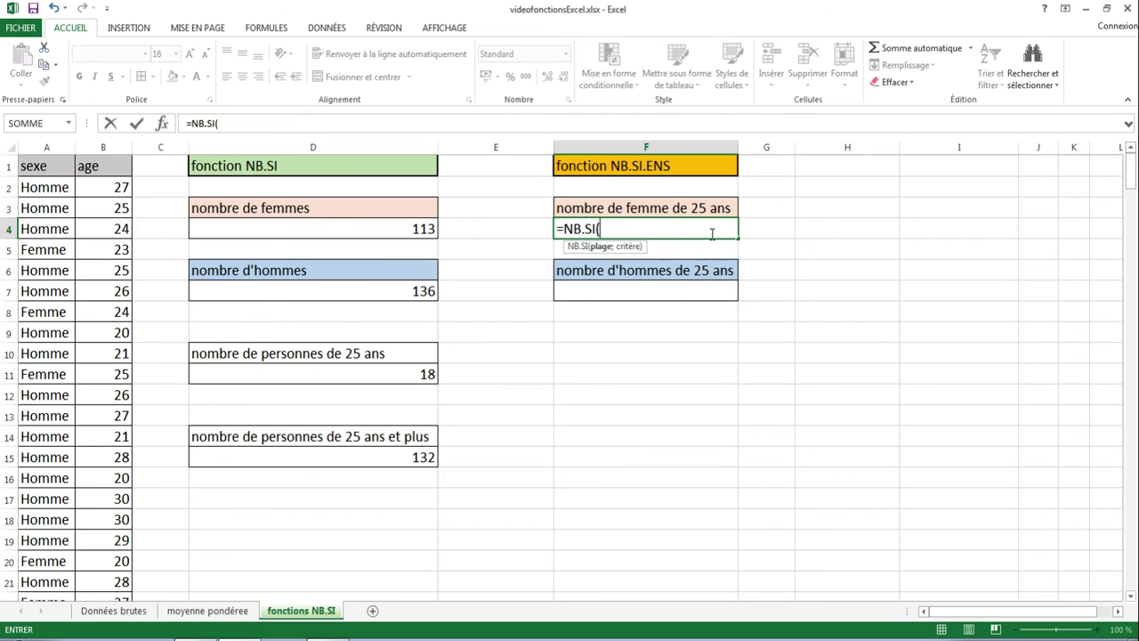
{"action": "left_click", "coordinate": [598, 229]}
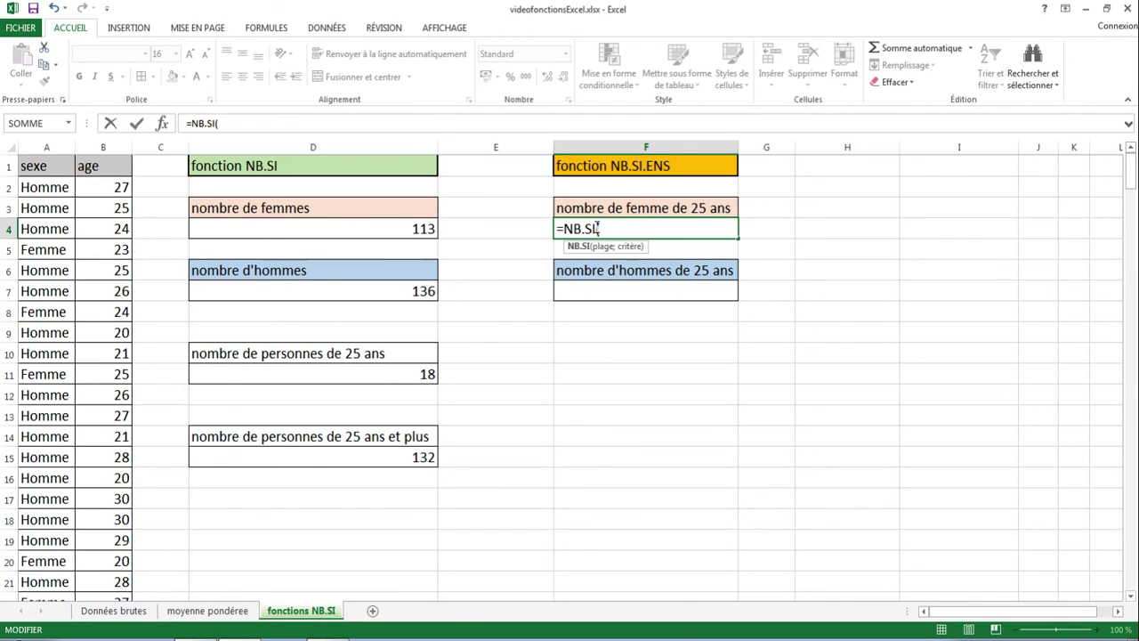
{"action": "type", "text": ".ens"}
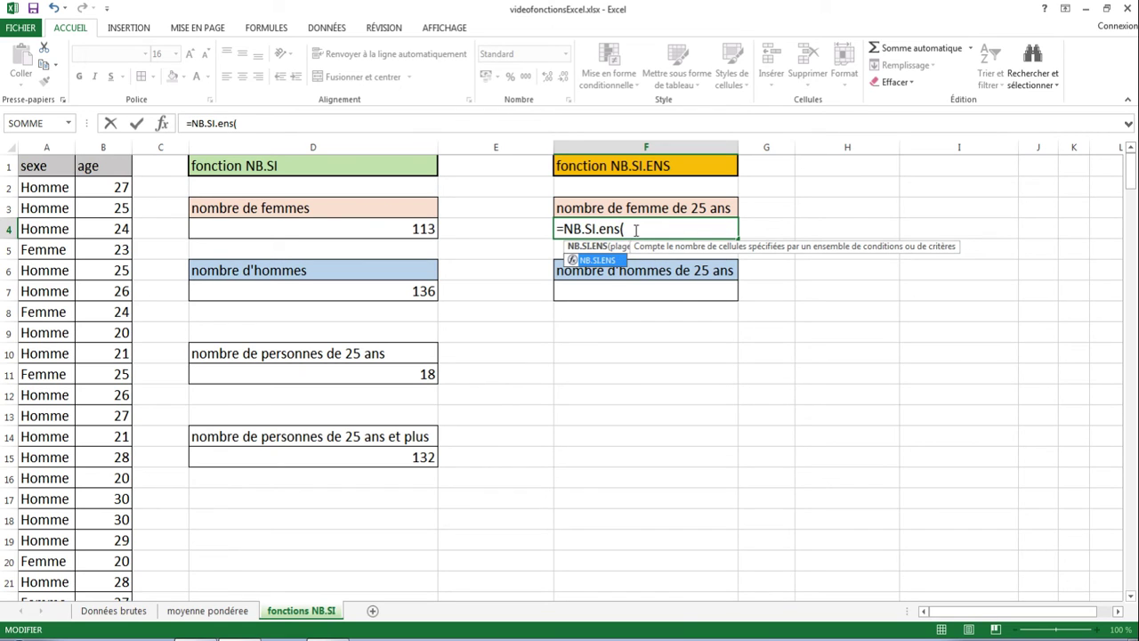
{"action": "left_click", "coordinate": [628, 229]}
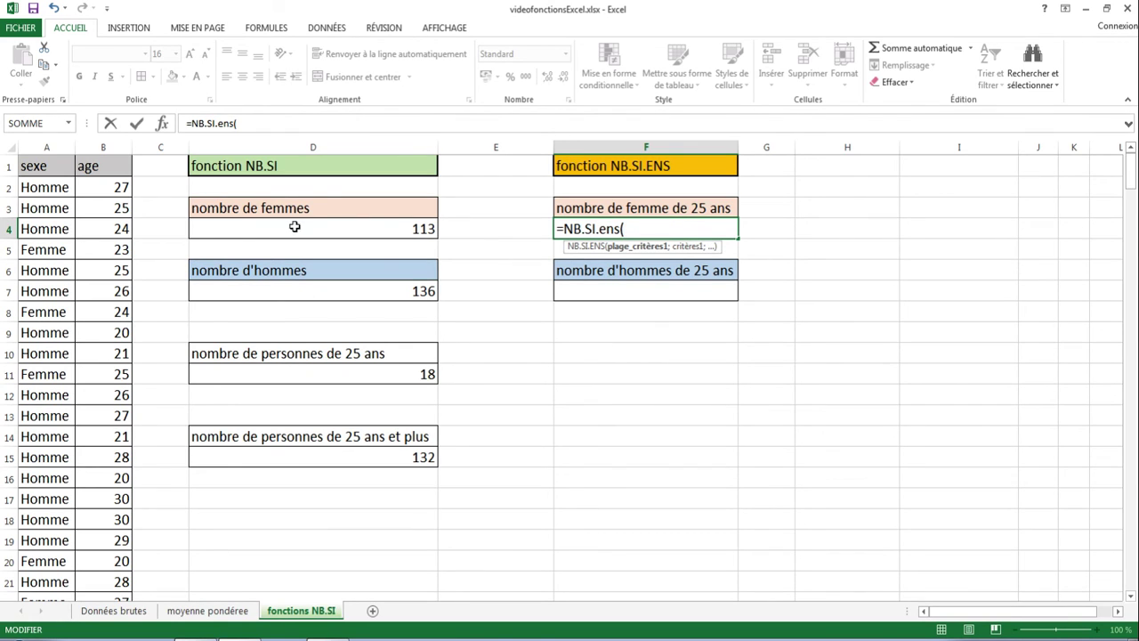
{"action": "left_click", "coordinate": [51, 145]}
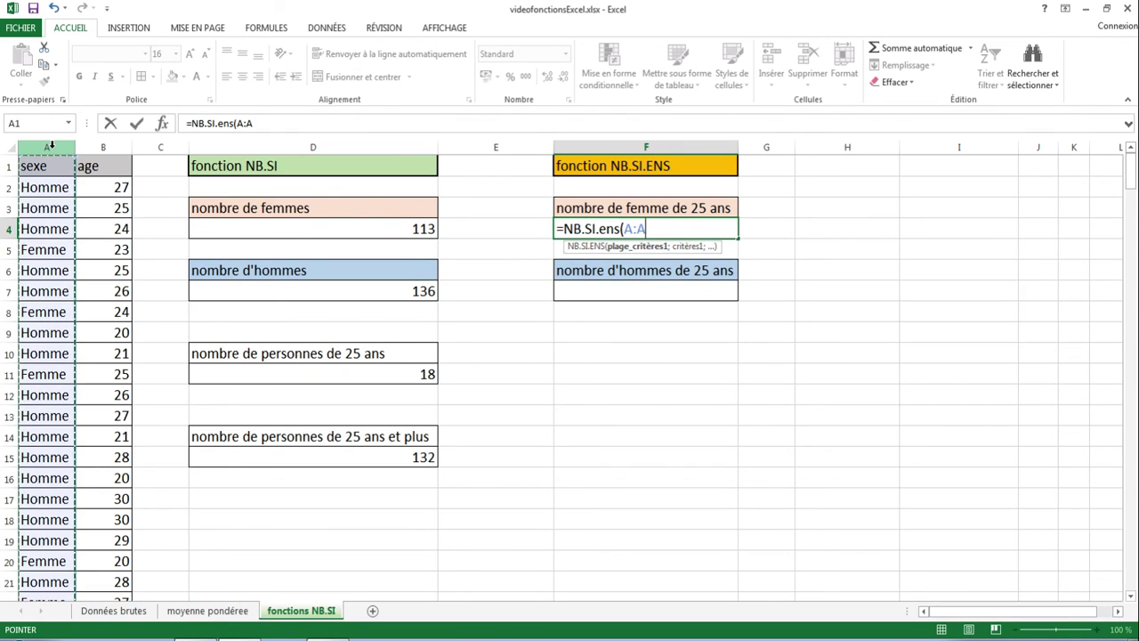
{"action": "type", "text": ";\"F"}
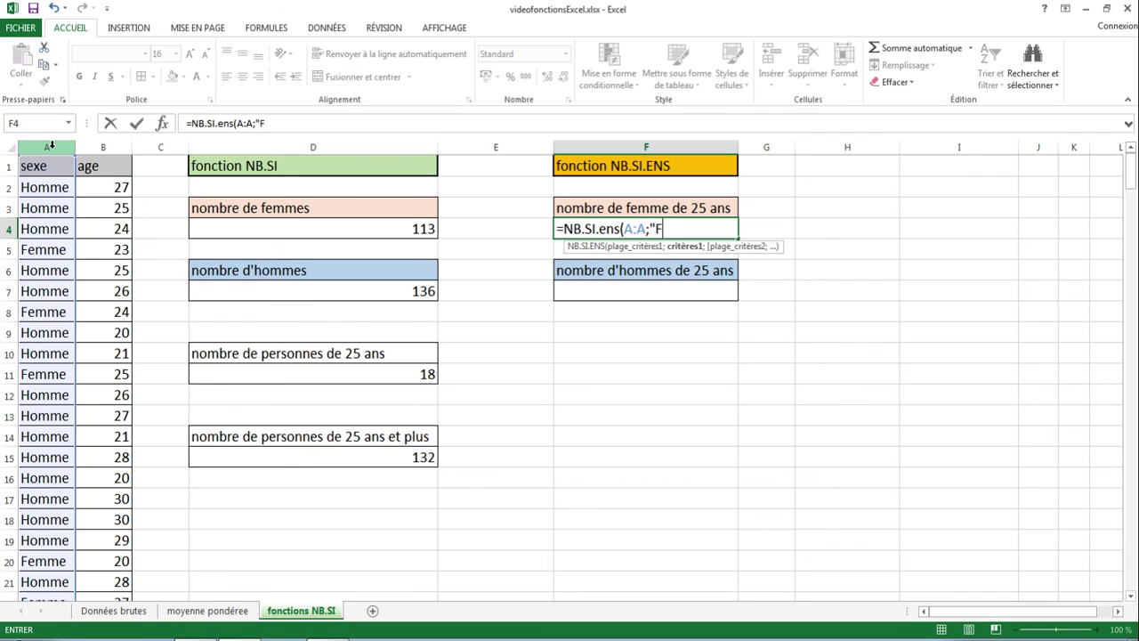
{"action": "type", "text": "emme\";"}
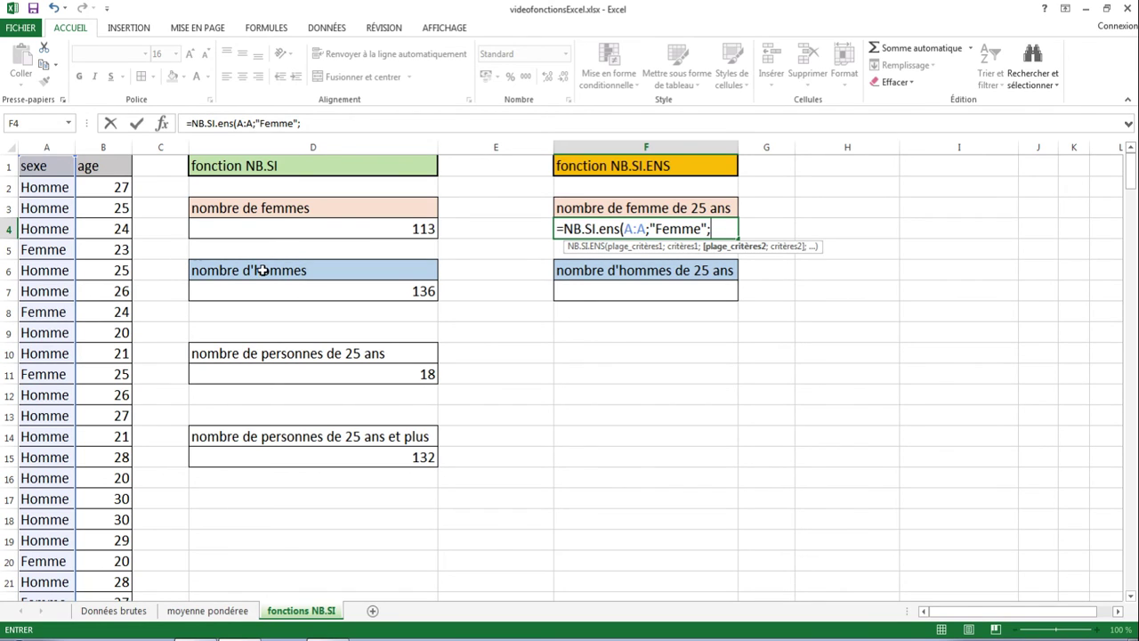
{"action": "left_click", "coordinate": [114, 145]}
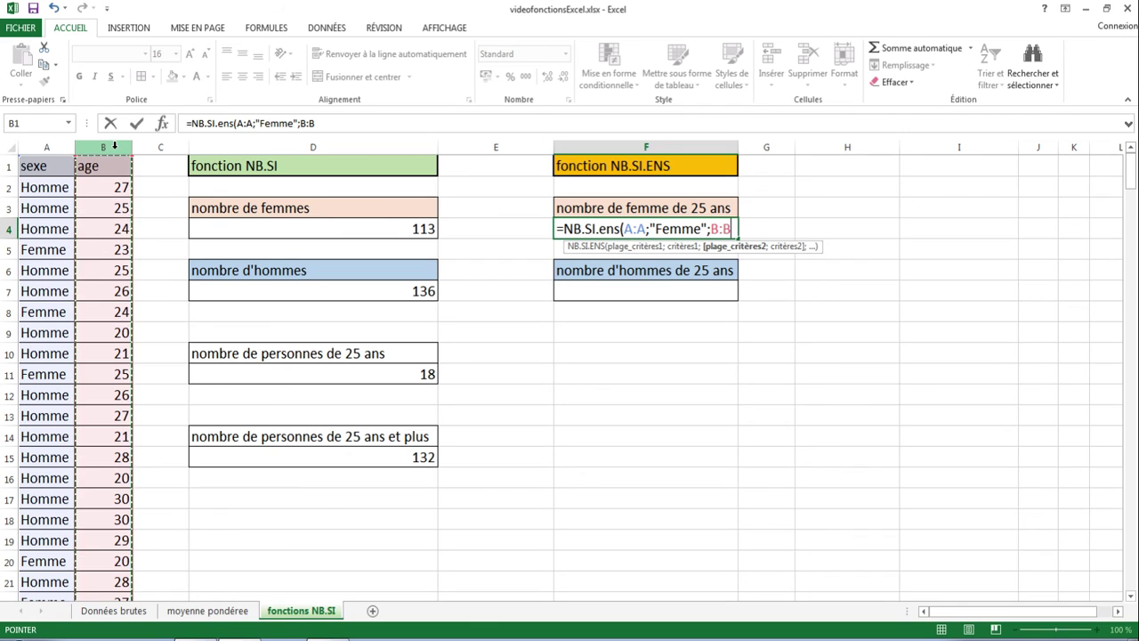
{"action": "type", "text": ";"}
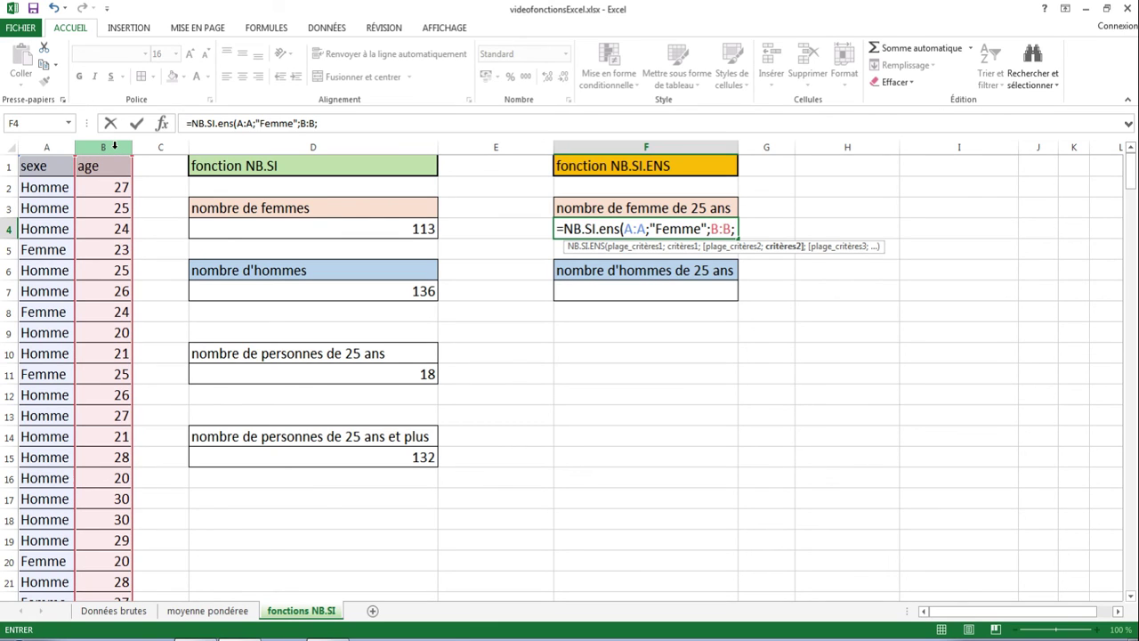
{"action": "type", "text": "\"25\""}
{"action": "key", "text": "Return"}
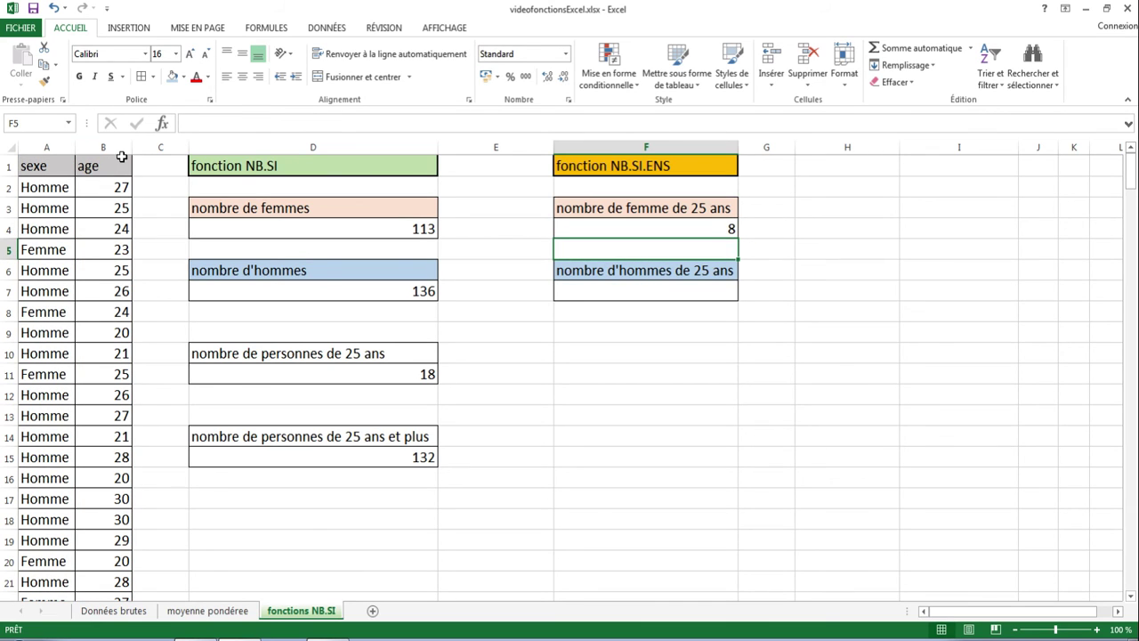
Compare the NB.SI.ENS formula in cell F4 with the NB.SI formulas in cells D11 and D4.
{"action": "left_click", "coordinate": [420, 373]}
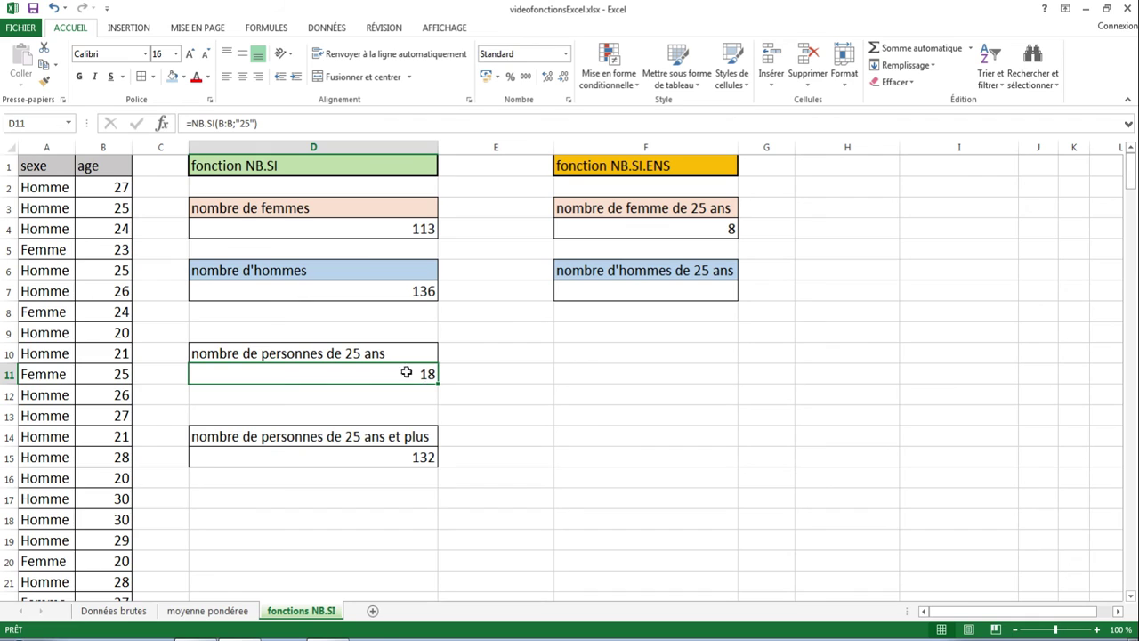
{"action": "left_click", "coordinate": [666, 224]}
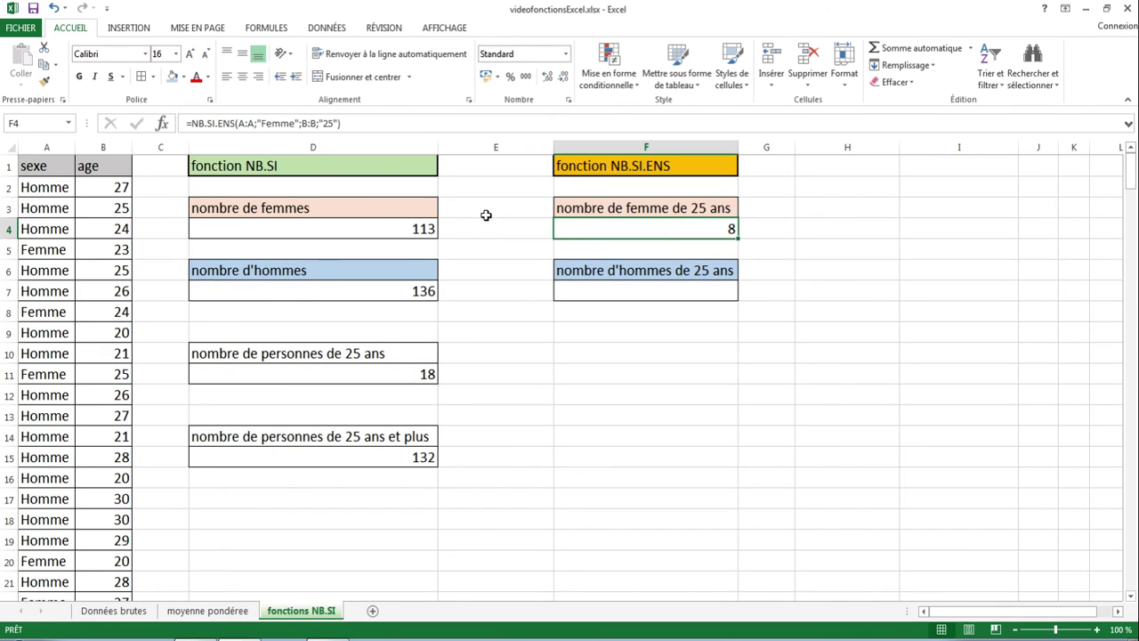
{"action": "left_click", "coordinate": [418, 229]}
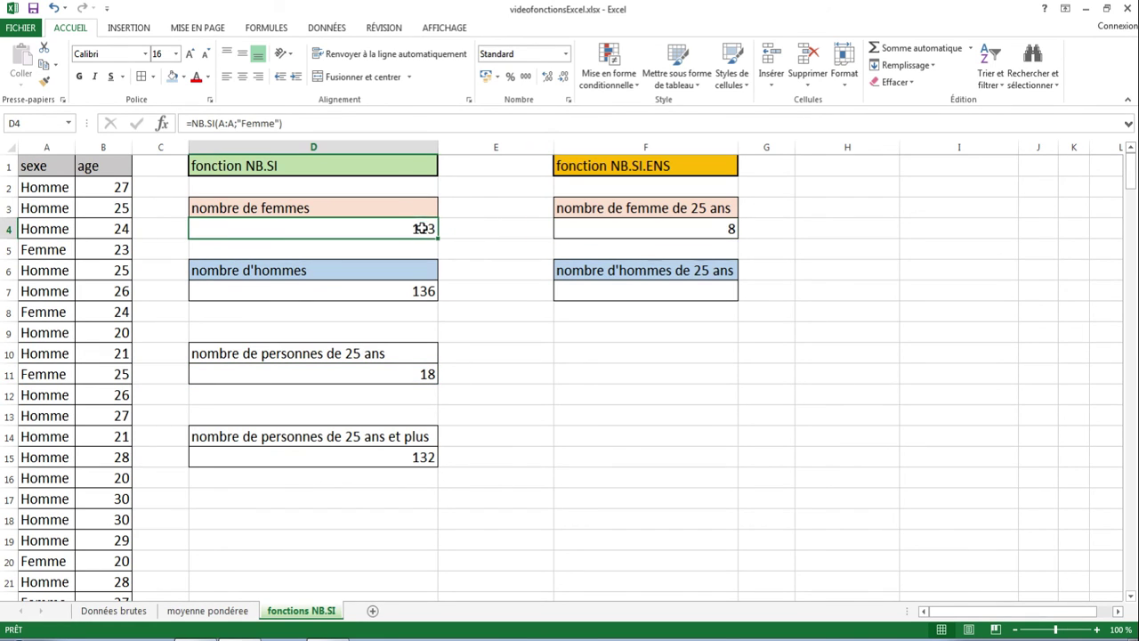
{"action": "left_click", "coordinate": [693, 232]}
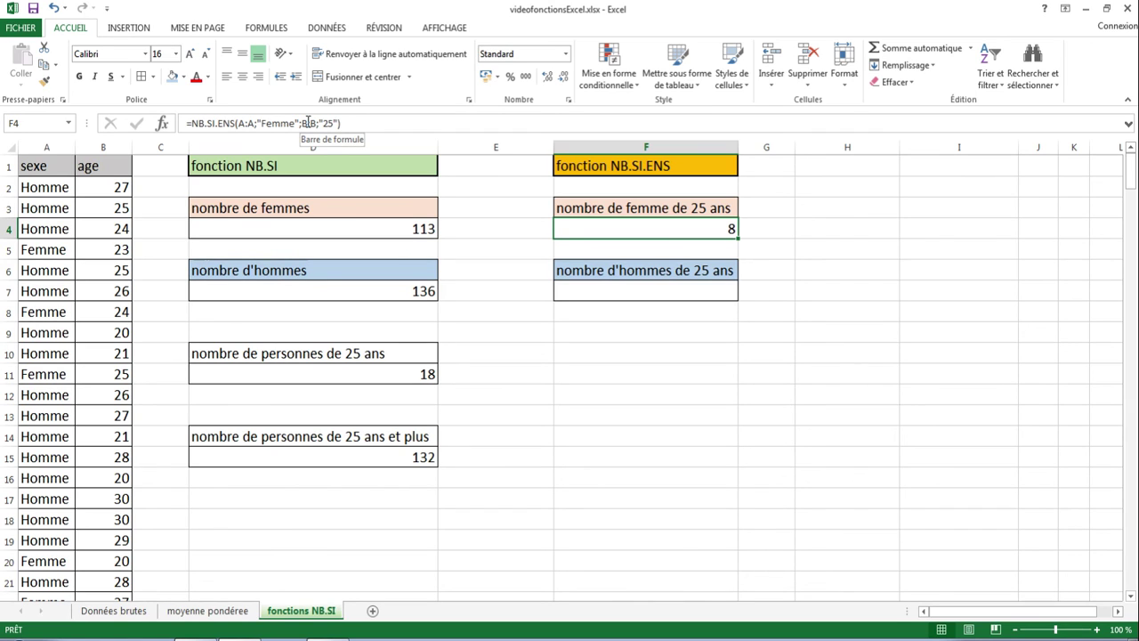
Count the men aged 25 in cell F7 with the formula =NB.SI.ENS(A:A;"Homme";B:B;"25").
{"action": "left_click", "coordinate": [676, 286]}
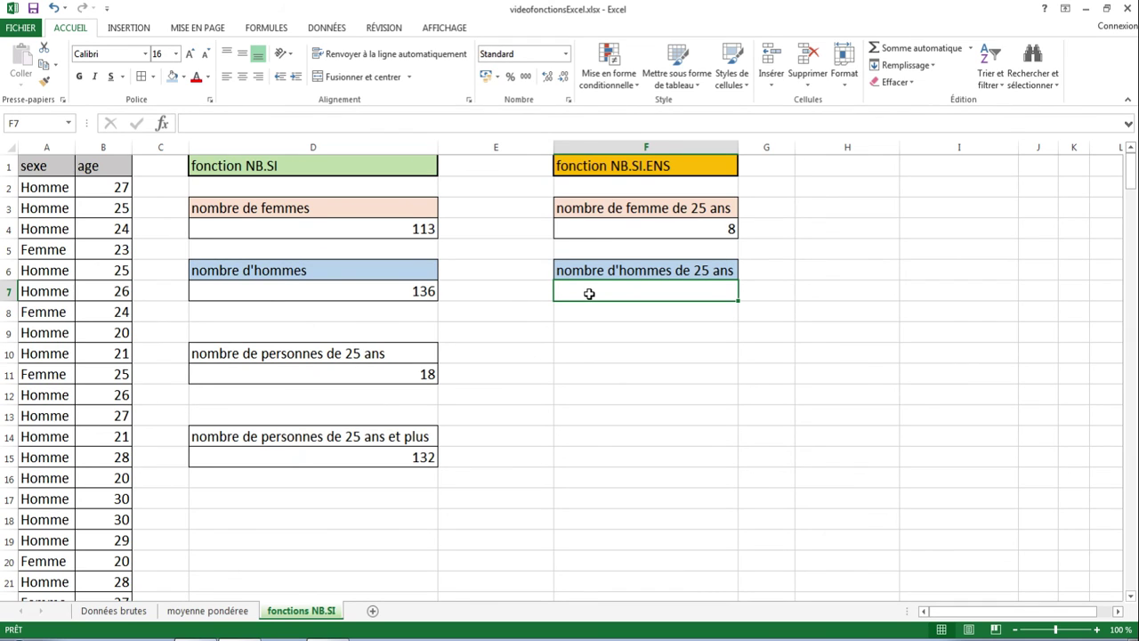
{"action": "type", "text": "=n"}
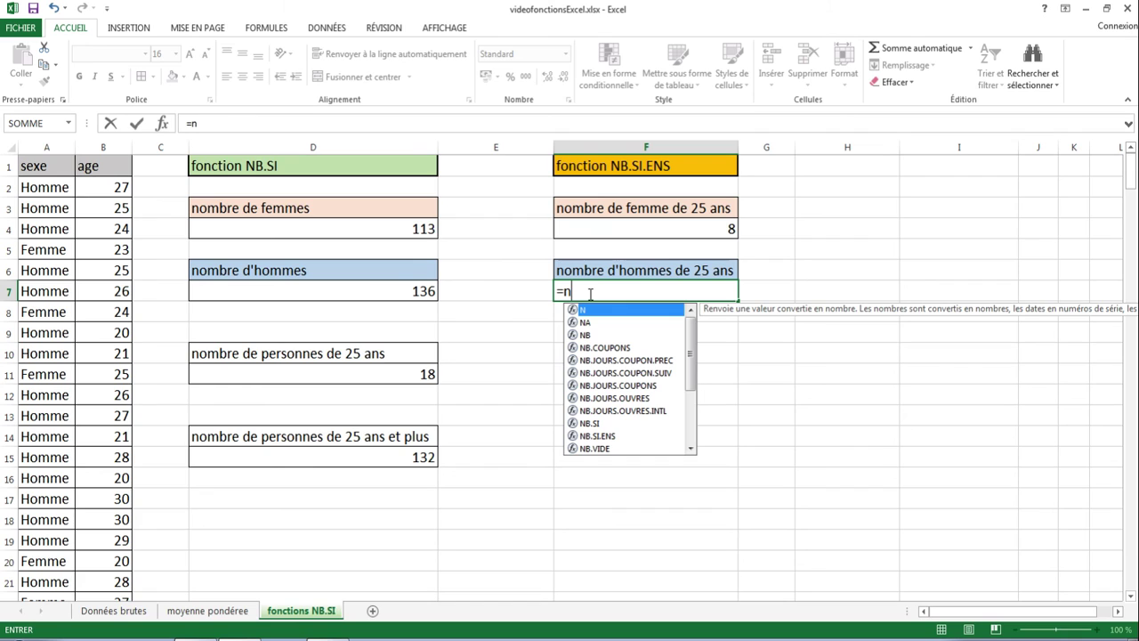
{"action": "double_click", "coordinate": [608, 436]}
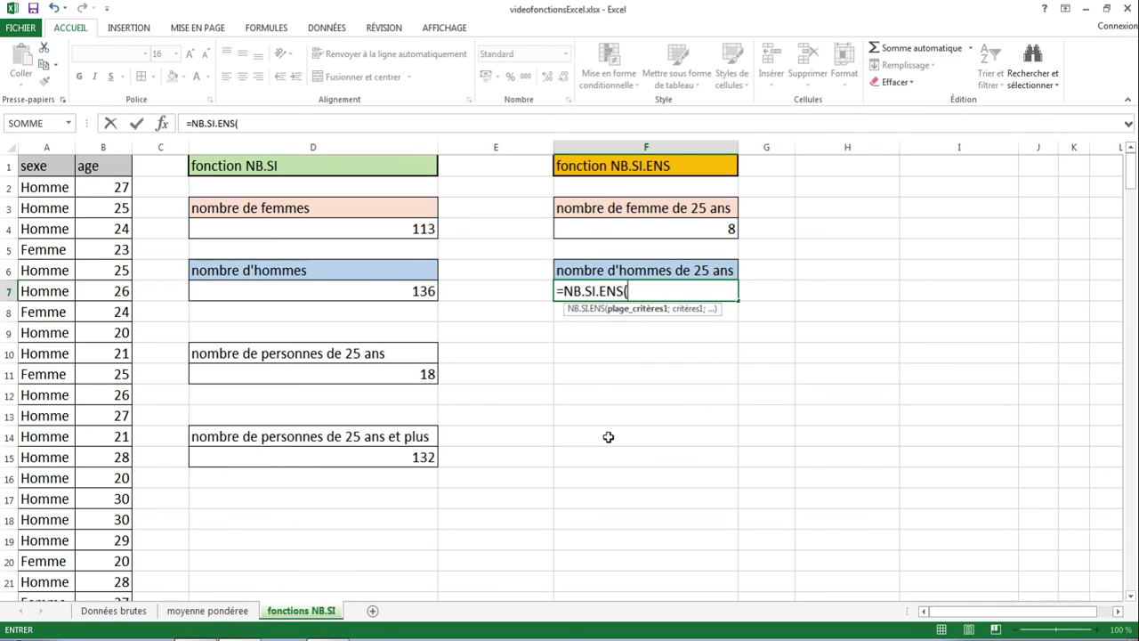
{"action": "left_click", "coordinate": [57, 147]}
{"action": "type", "text": ";"}
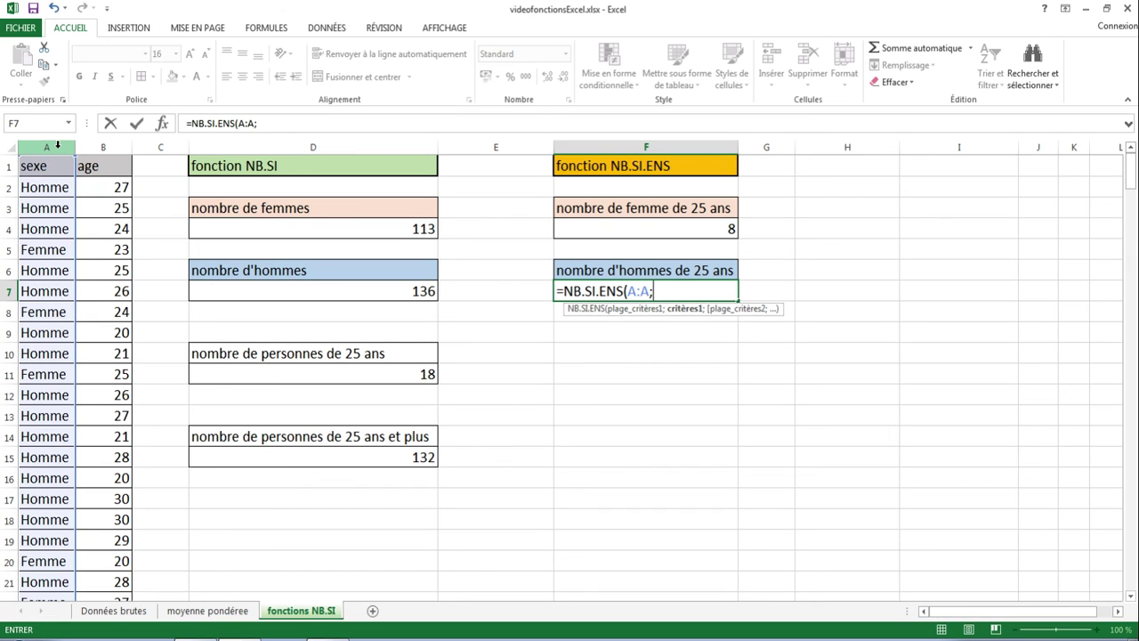
{"action": "type", "text": "\"F"}
{"action": "type", "text": "Homme"}
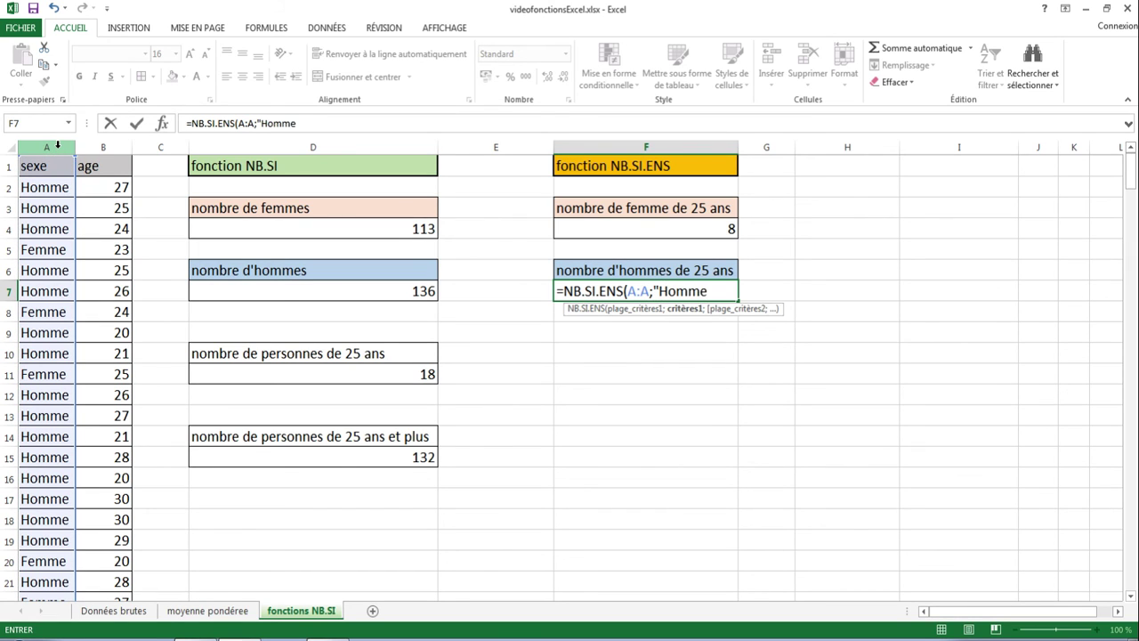
{"action": "type", "text": "\";"}
{"action": "left_click", "coordinate": [111, 148]}
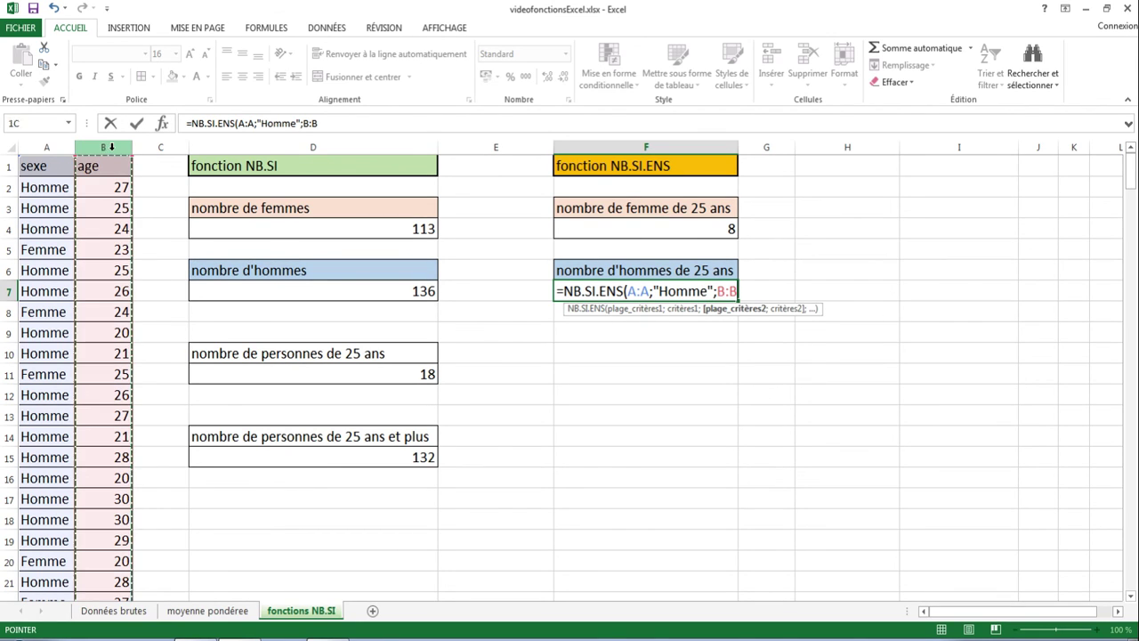
{"action": "type", "text": ";"}
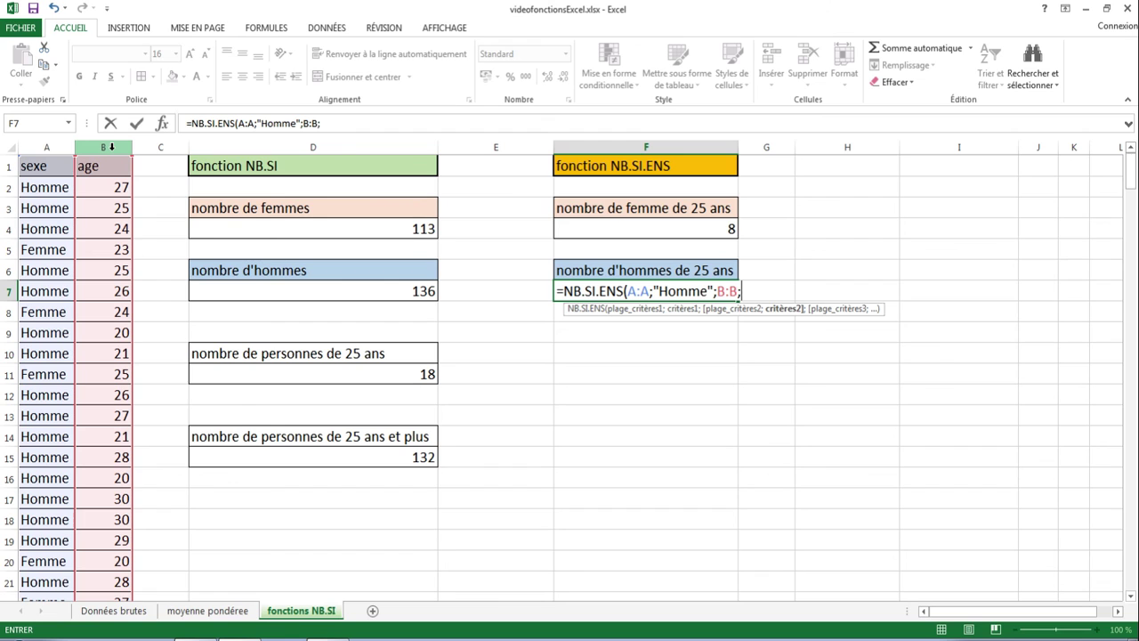
{"action": "type", "text": "\"25\""}
{"action": "key", "text": "Return"}
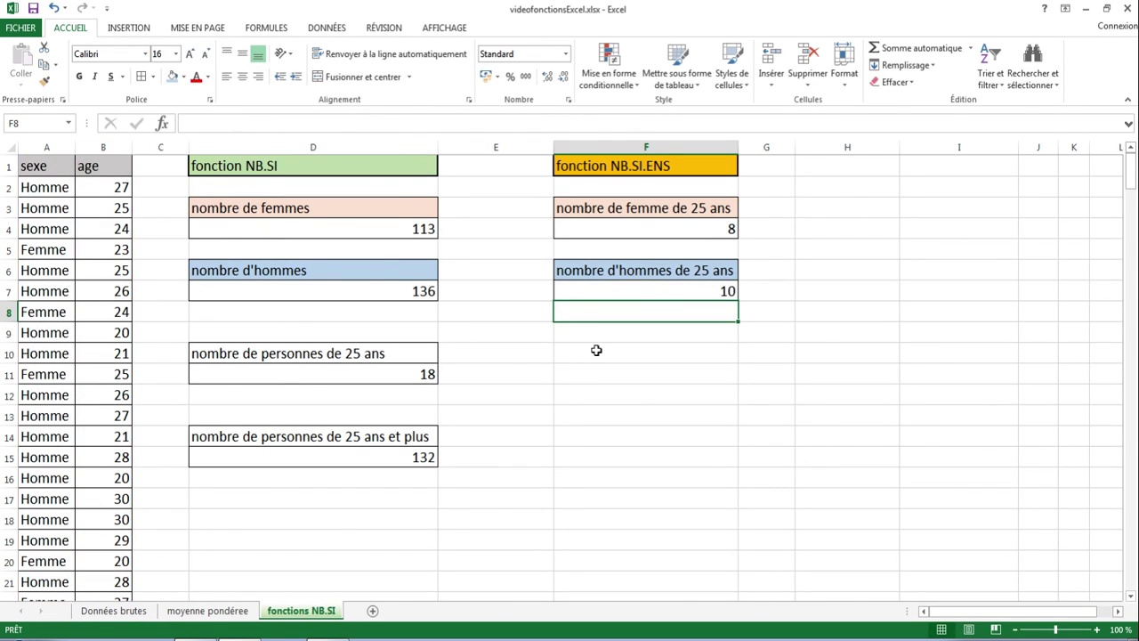
Add the counts of women and men aged 25 in cell F11 with the formula =F4+F7.
{"action": "left_click", "coordinate": [615, 371]}
{"action": "type", "text": "="}
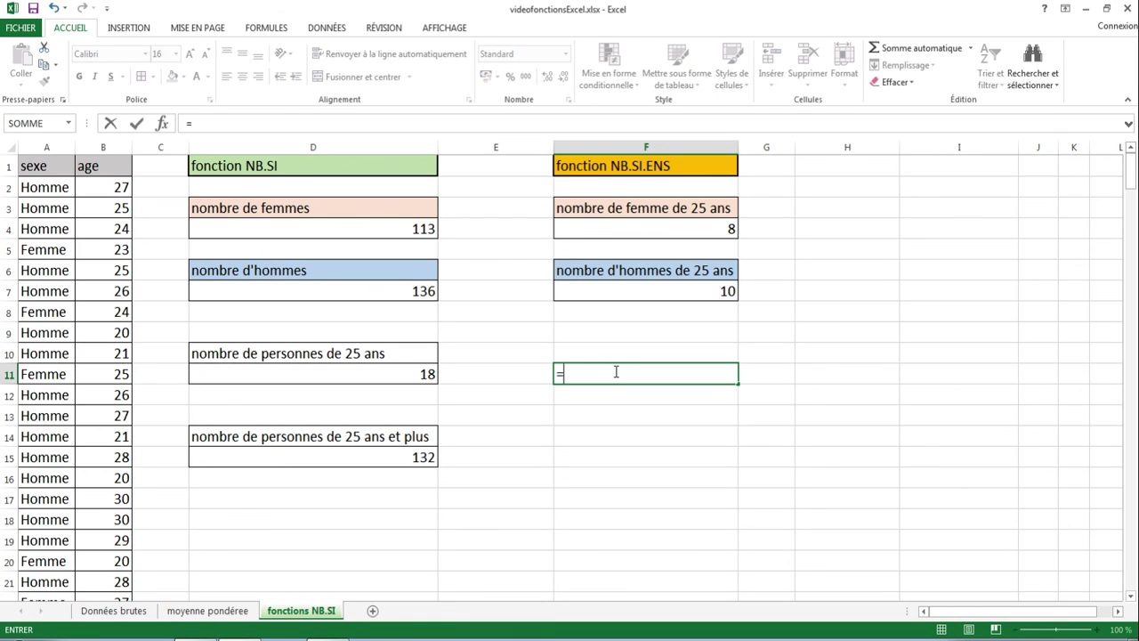
{"action": "left_click", "coordinate": [721, 229]}
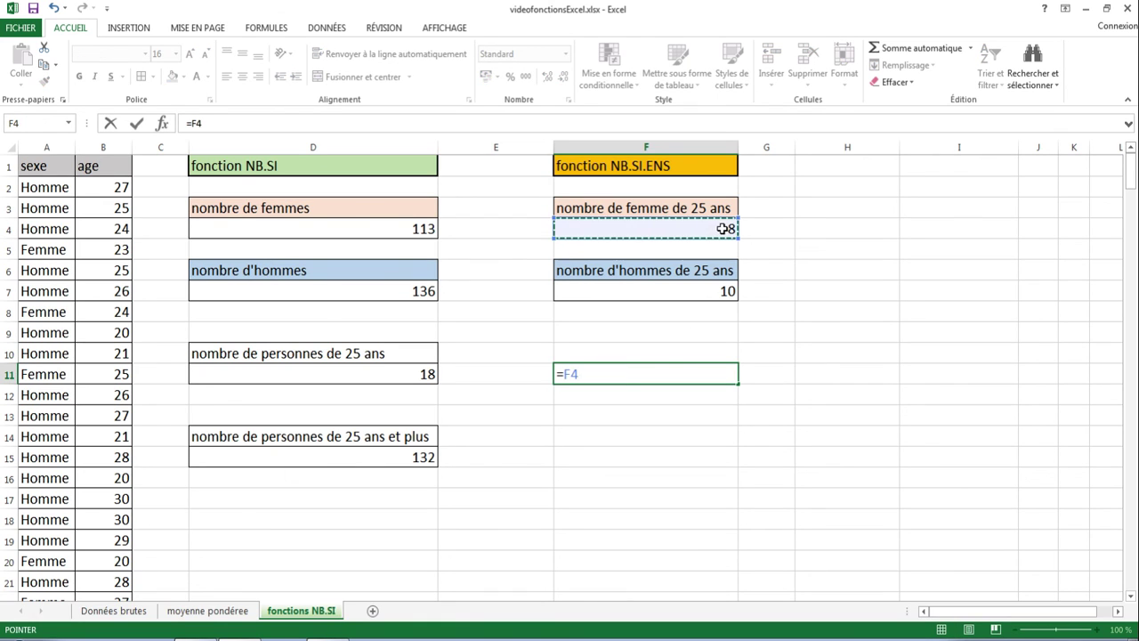
{"action": "type", "text": "+"}
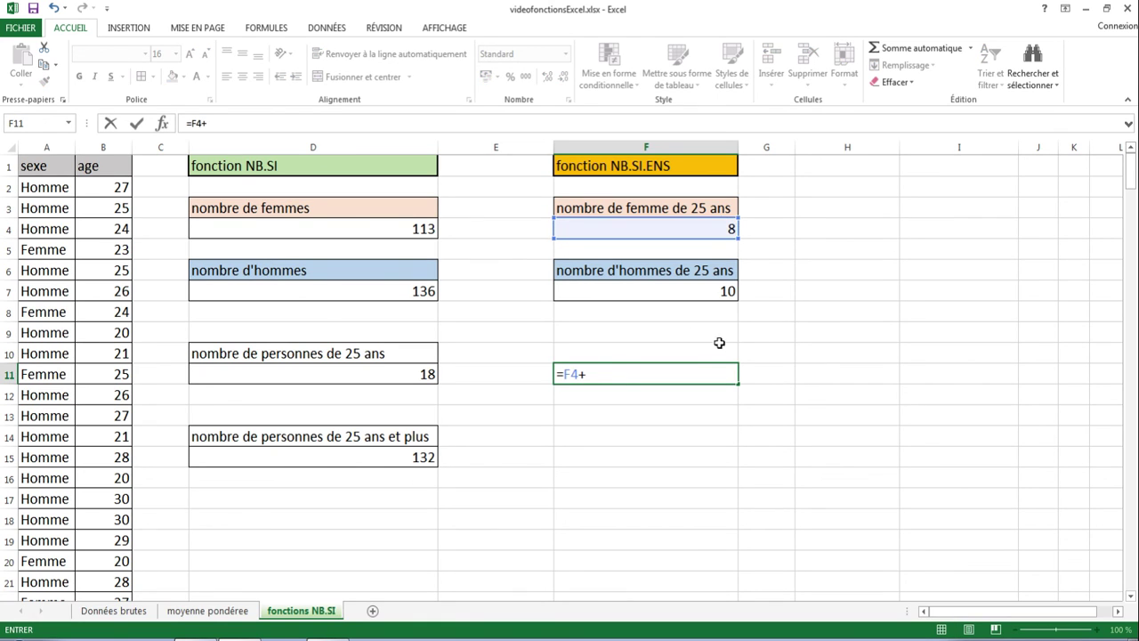
{"action": "left_click", "coordinate": [690, 287]}
{"action": "key", "text": "Return"}
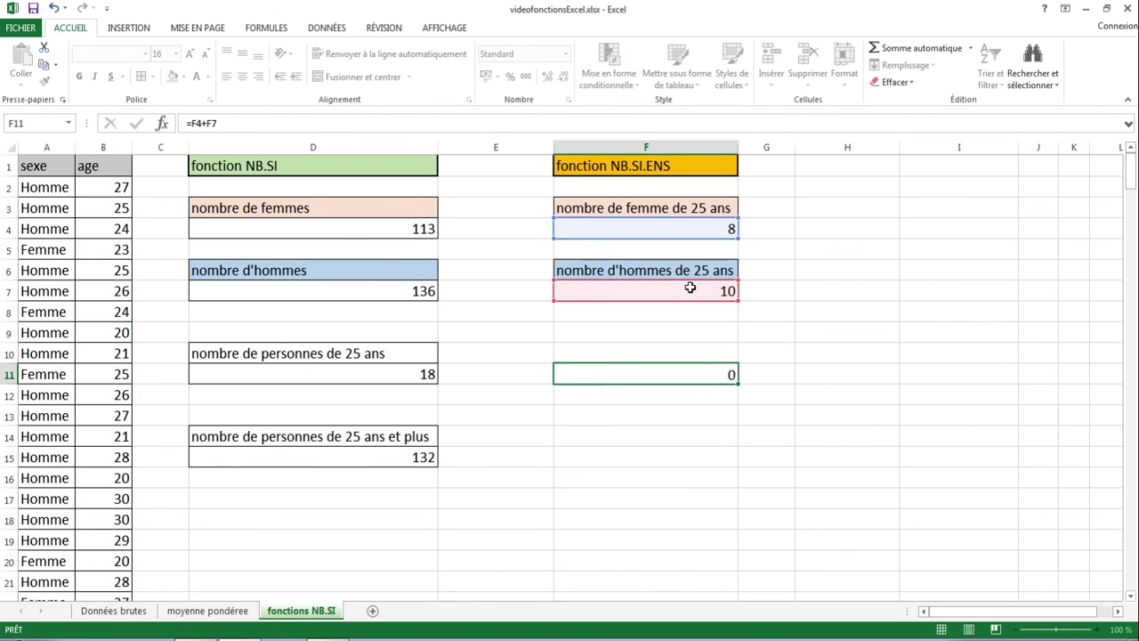
{"action": "left_click", "coordinate": [694, 366]}
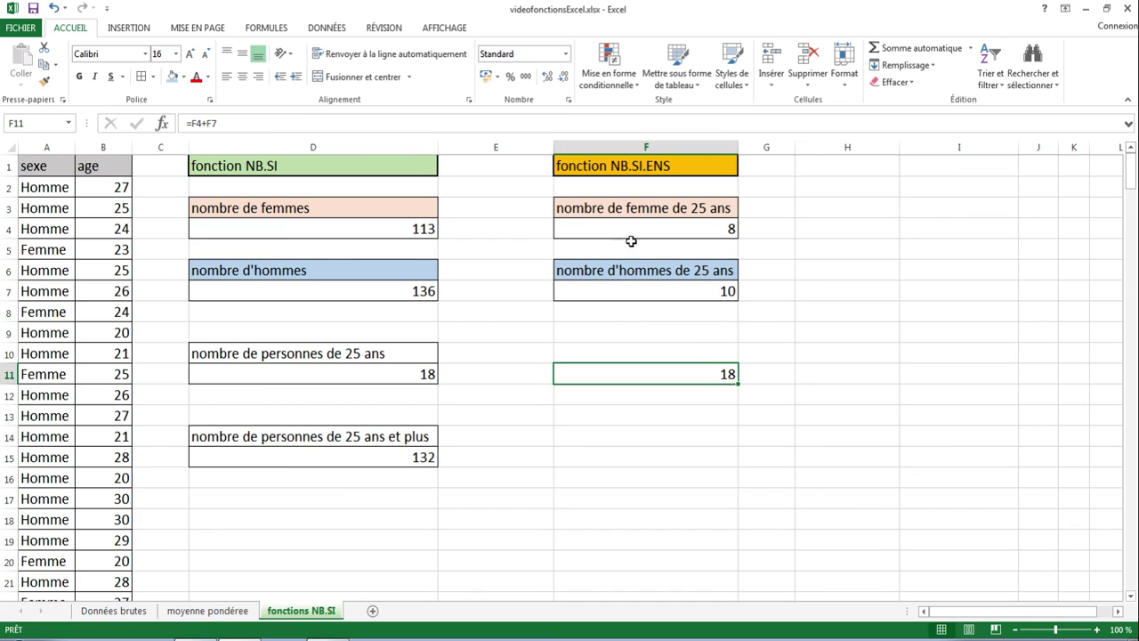
Compare the sum in F11 with the NB.SI count of 25-year-olds in D11, and review the women and men headings in column D.
{"action": "left_click", "coordinate": [337, 360]}
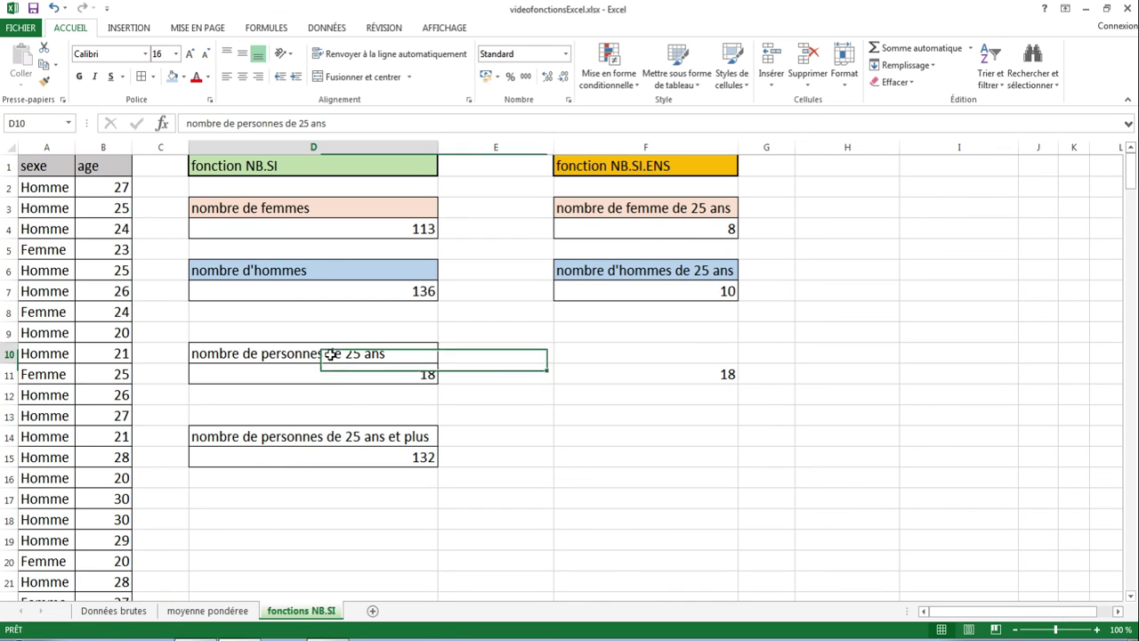
{"action": "left_click", "coordinate": [363, 374]}
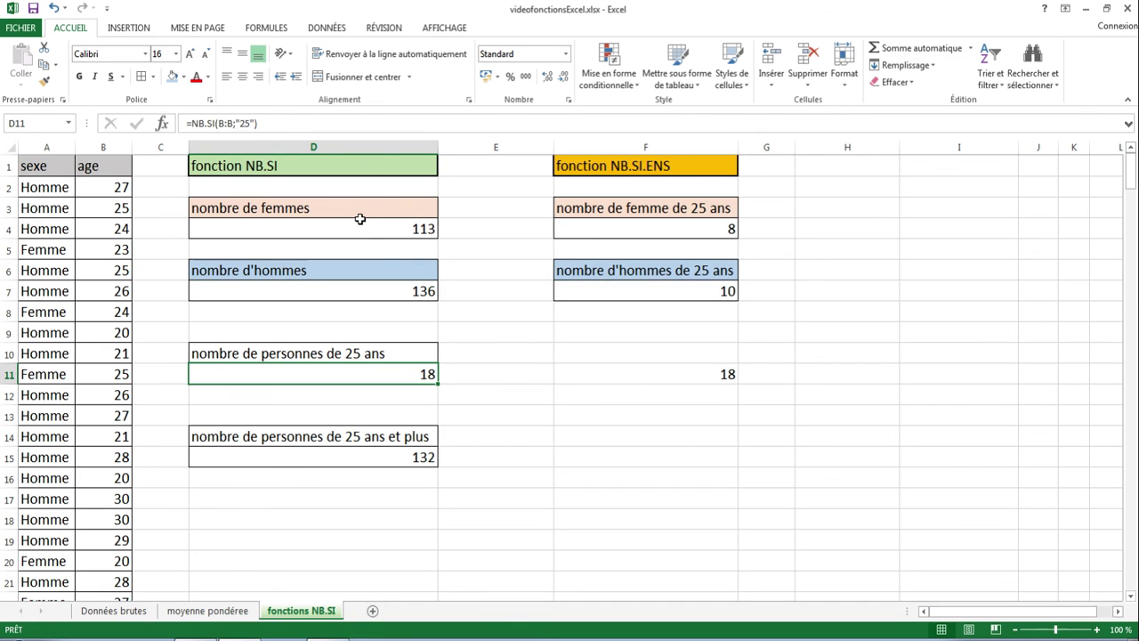
{"action": "left_click", "coordinate": [322, 207]}
{"action": "left_click", "coordinate": [303, 270]}
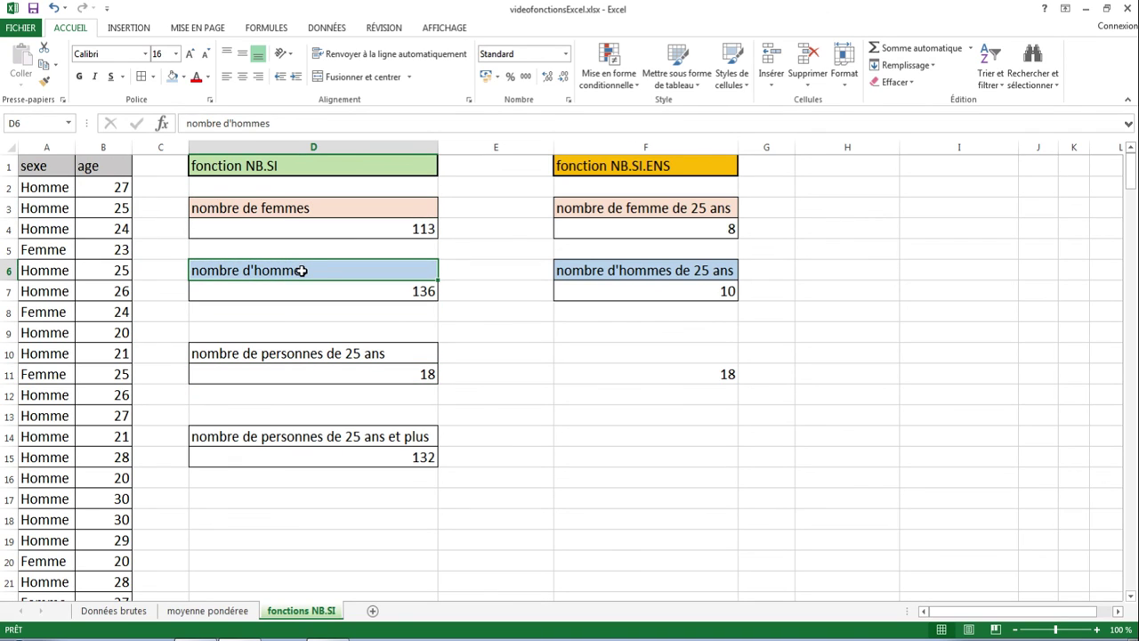